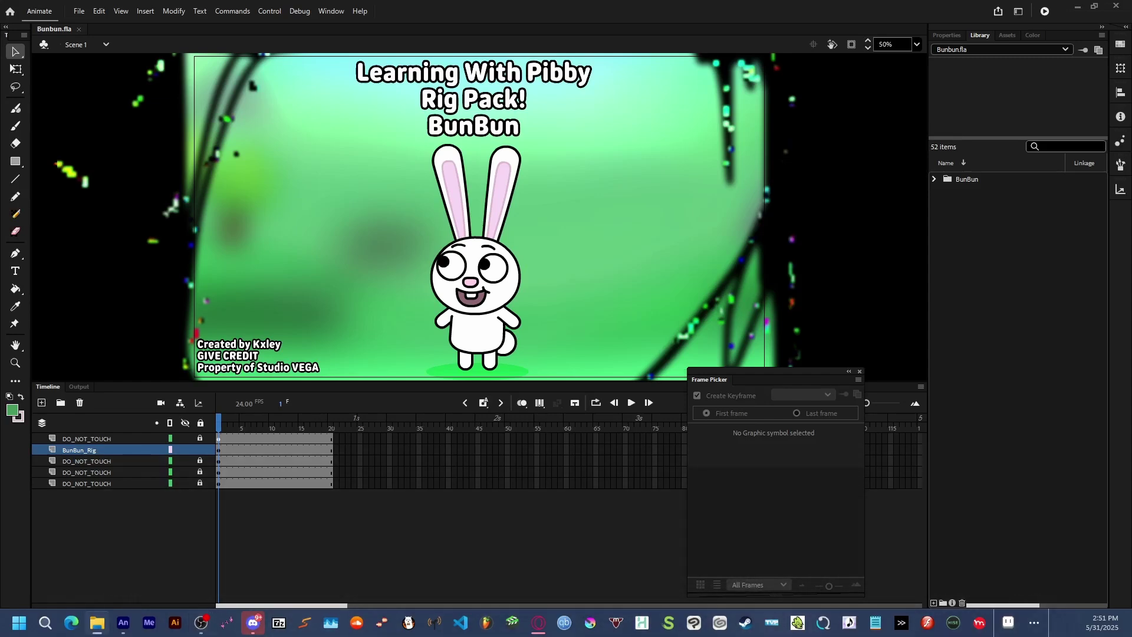
Open File Explorer on the downloaded PixelTools folder.
click(98, 623)
Open the inner PixelTools folder and select Instructions.txt.
drag(254, 9, 889, 146)
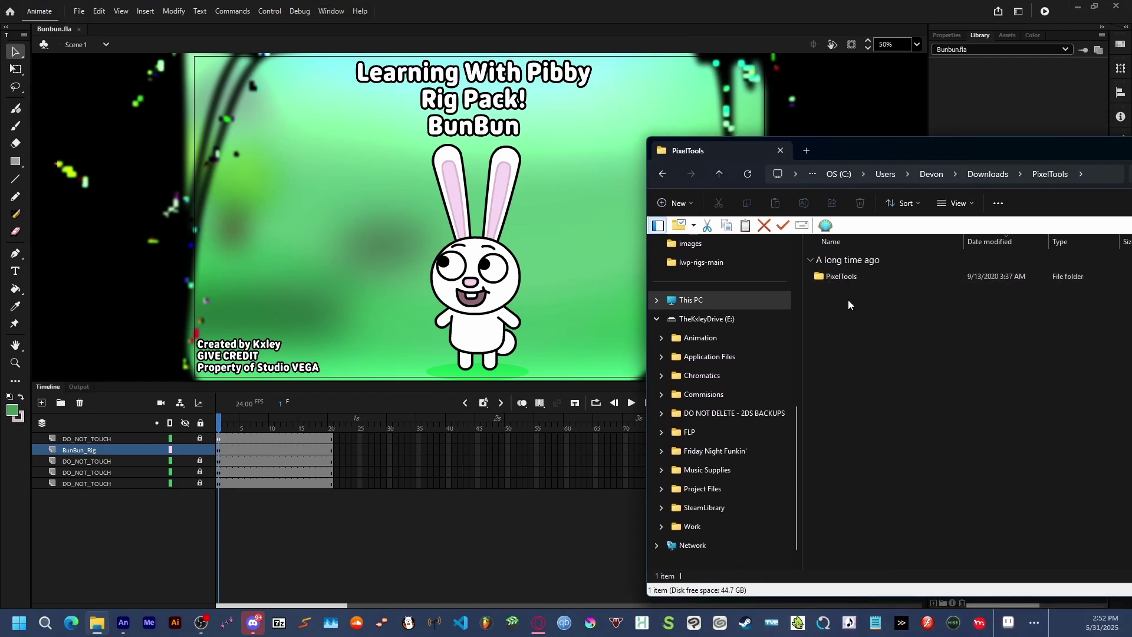
double_click(823, 275)
drag(873, 147, 724, 124)
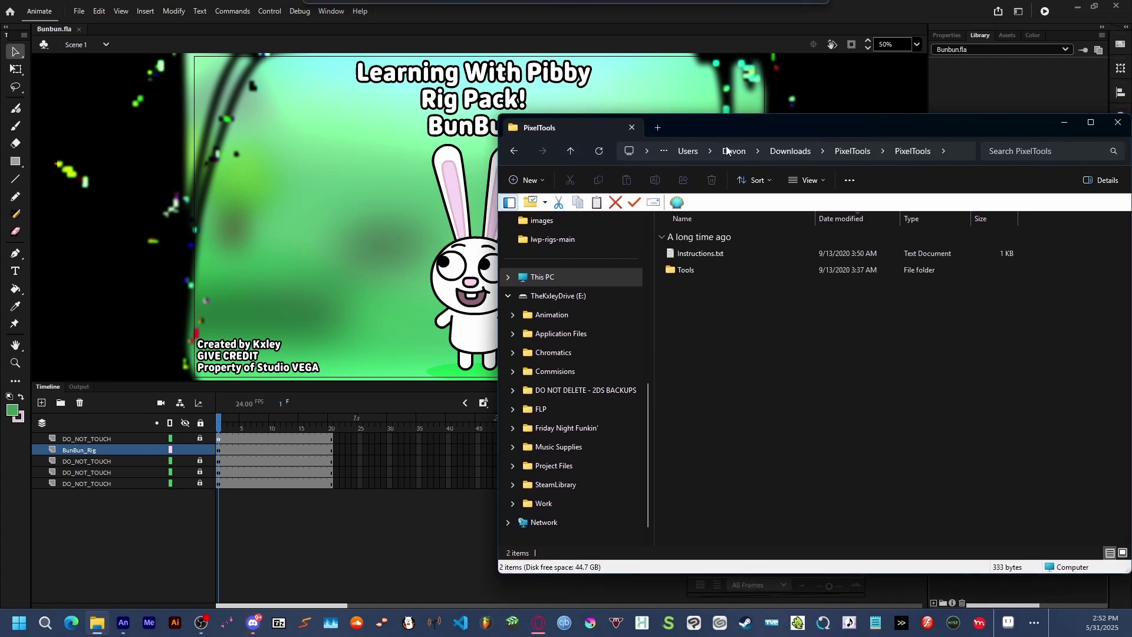
click(713, 254)
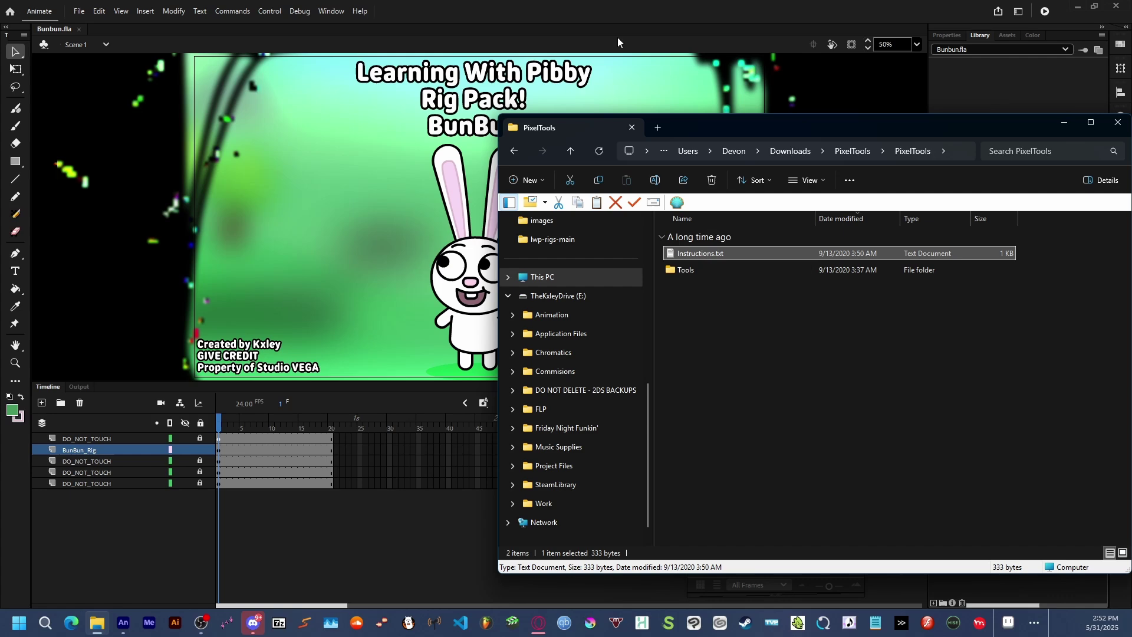
Open Instructions.txt in Notepad and centre the window to read the install steps.
key(Return)
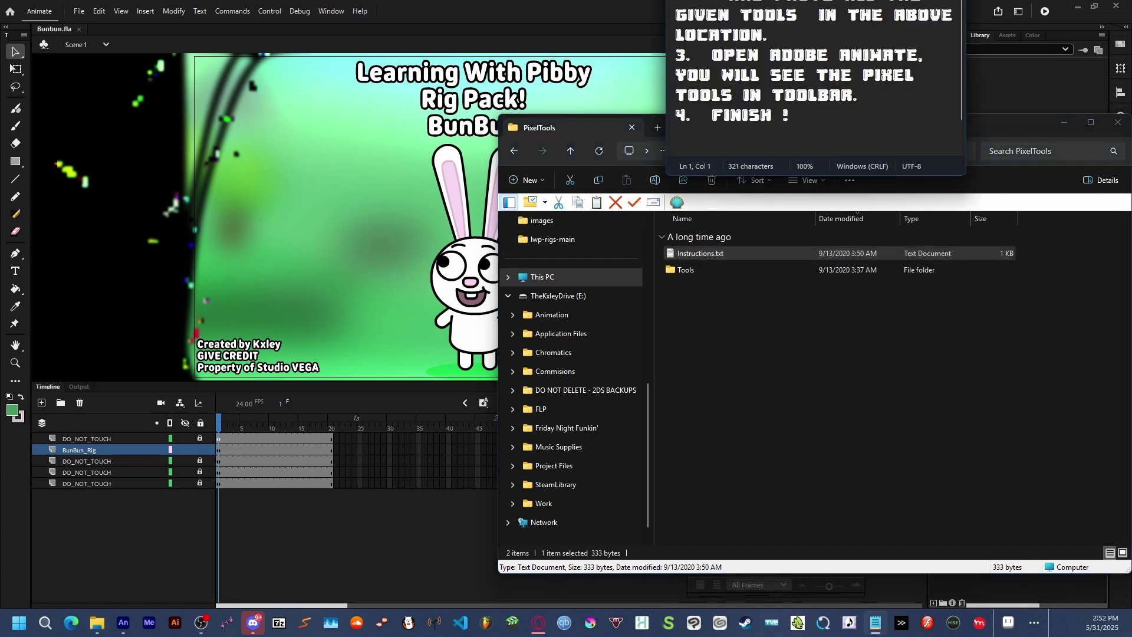
drag(814, 6, 671, 111)
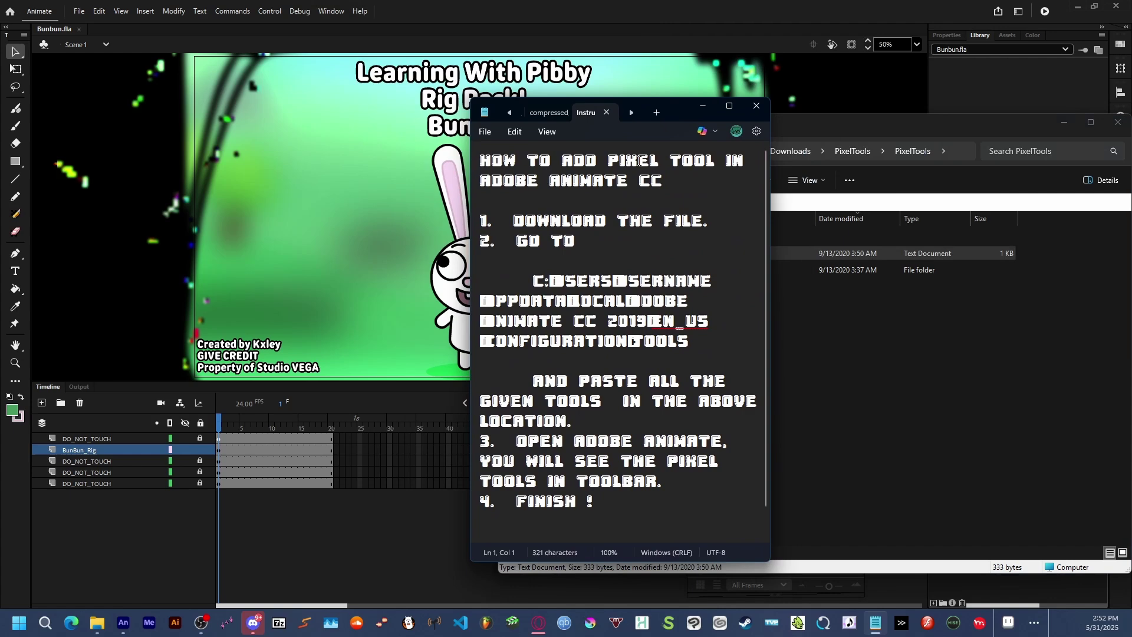
Close Notepad and copy all 15 pixel tool files from the Tools folder.
click(756, 106)
double_click(723, 270)
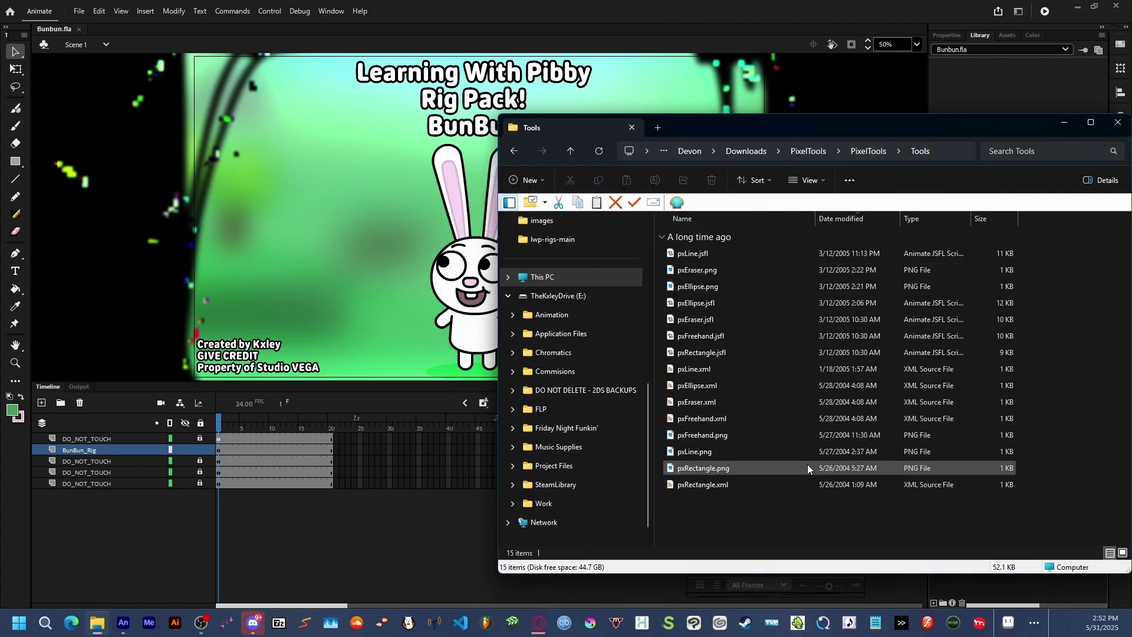
drag(802, 516, 688, 252)
right_click(688, 251)
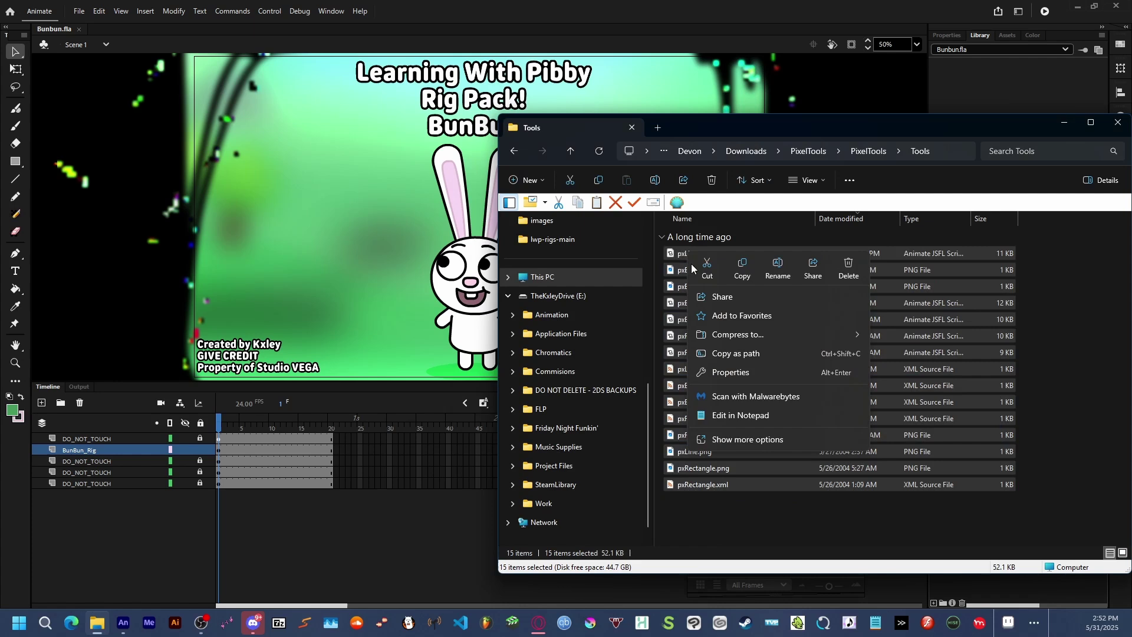
click(742, 268)
Navigate through This PC, OS (C:) and Users to the user's home folder.
scroll(569, 413, down, 1)
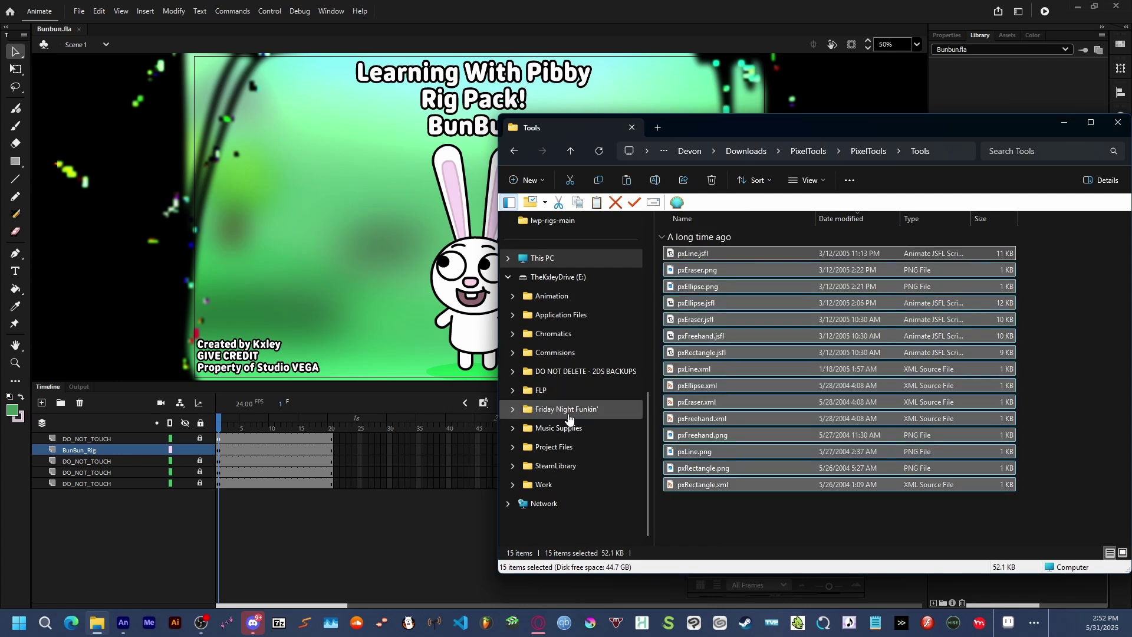
scroll(568, 428, up, 6)
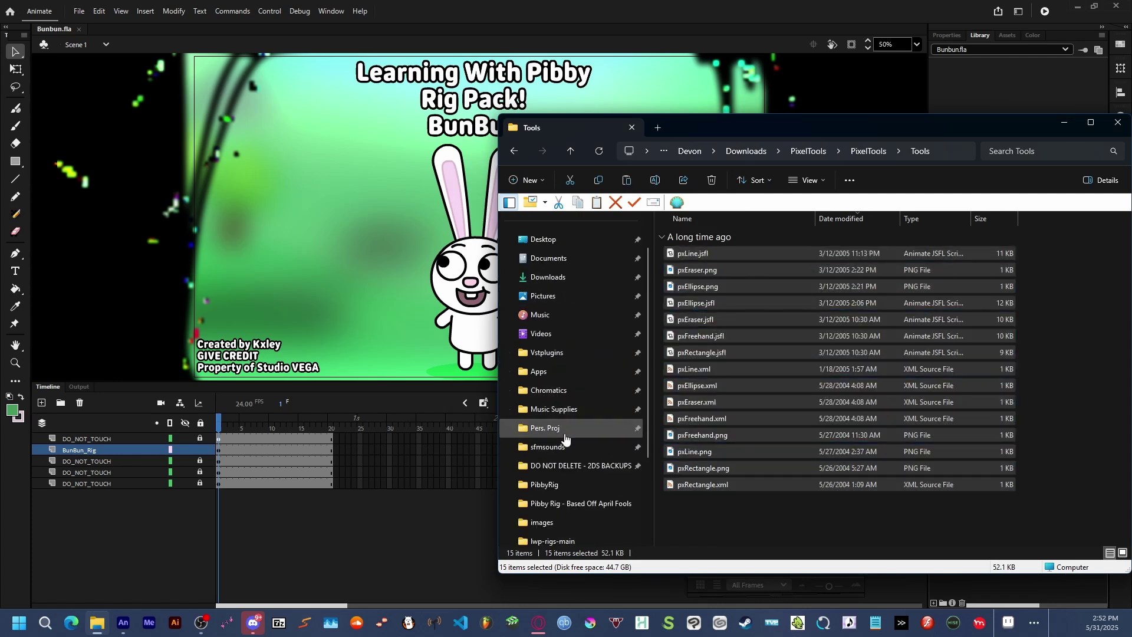
scroll(565, 438, down, 3)
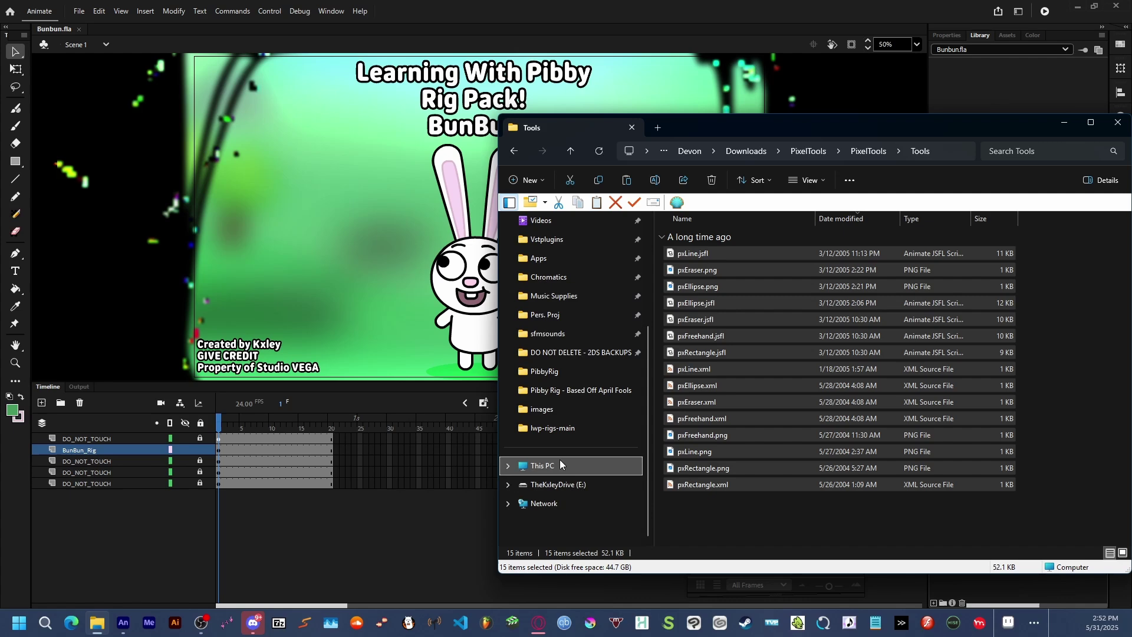
click(560, 460)
double_click(754, 232)
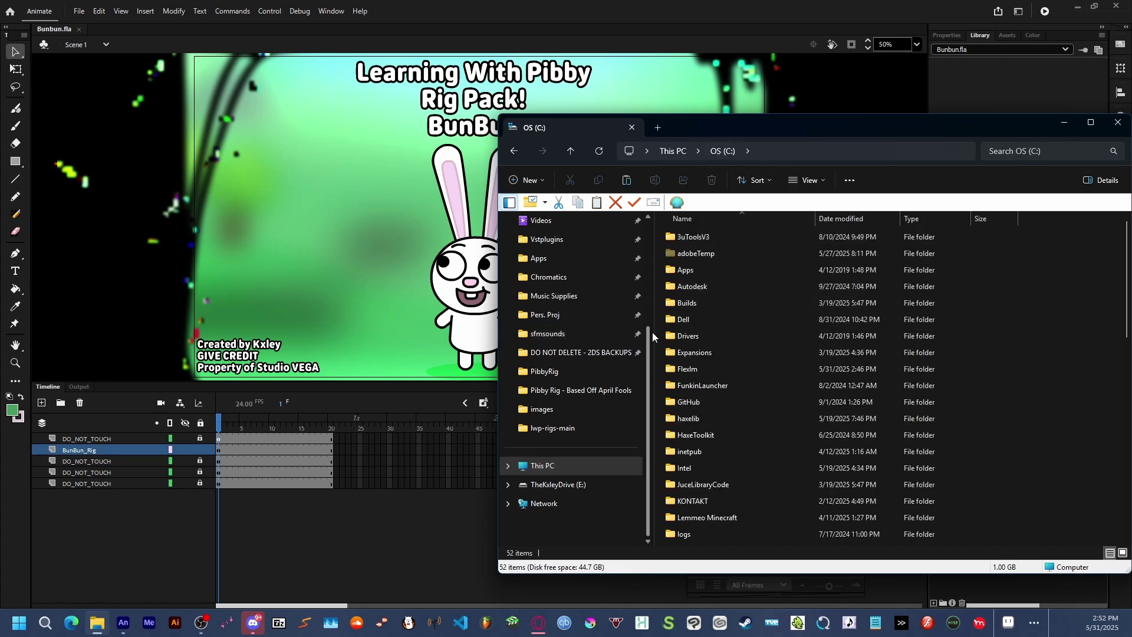
scroll(738, 342, down, 6)
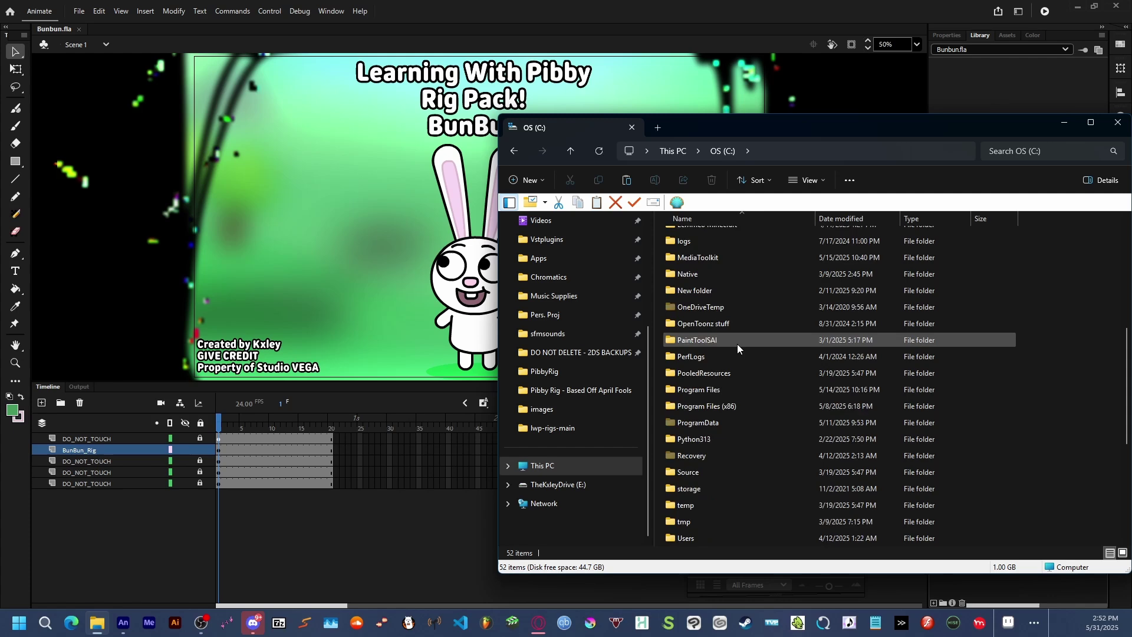
scroll(737, 344, down, 3)
double_click(702, 388)
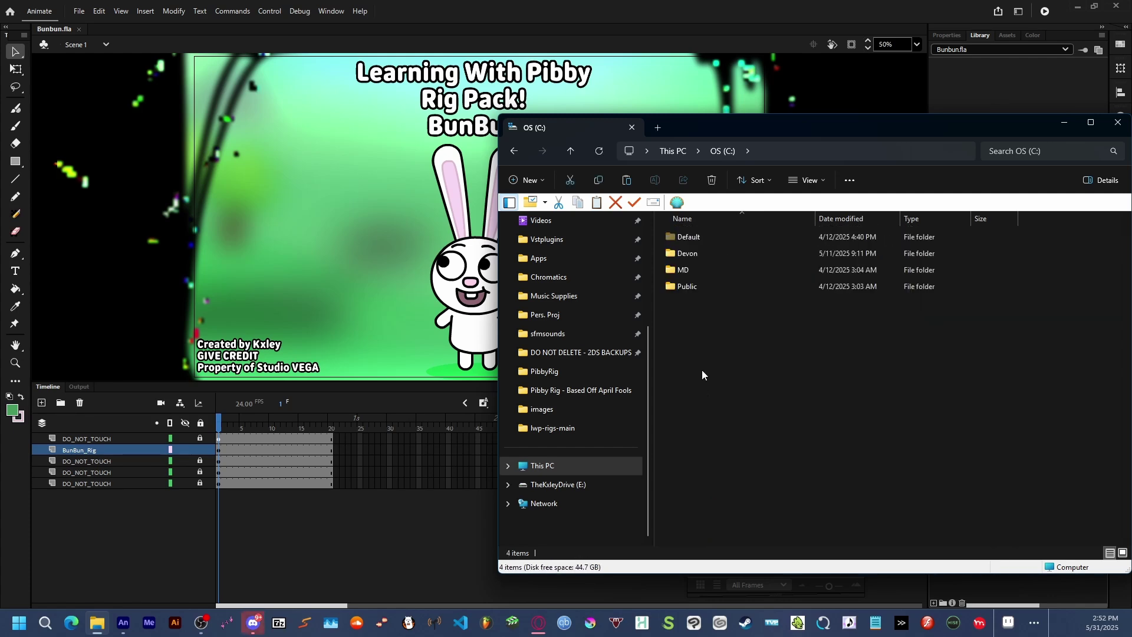
double_click(702, 252)
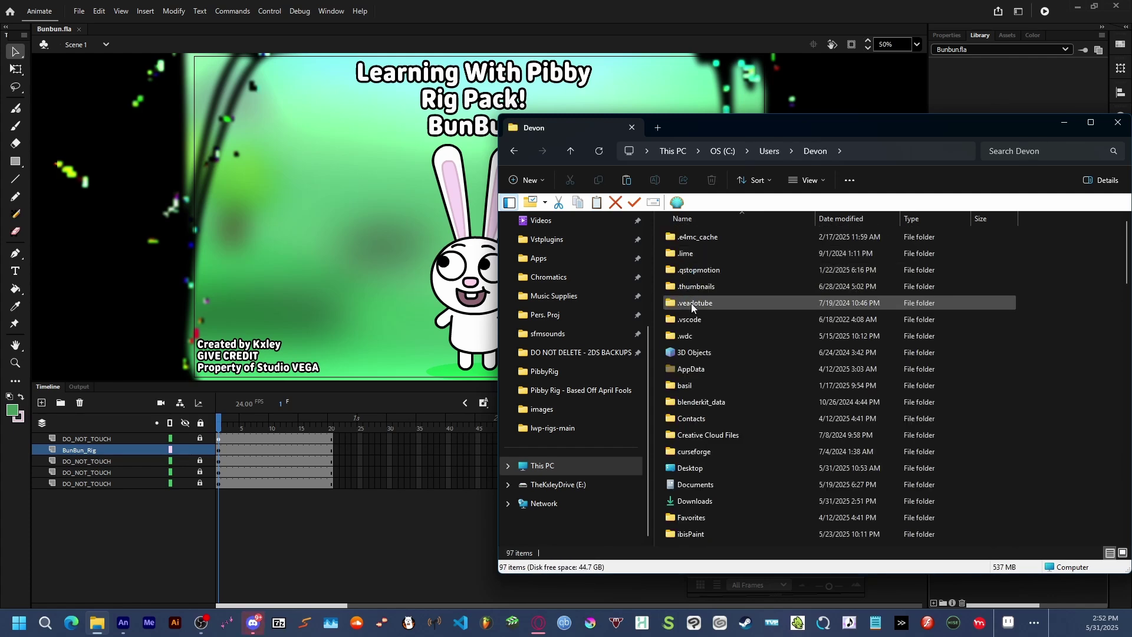
scroll(693, 312, down, 4)
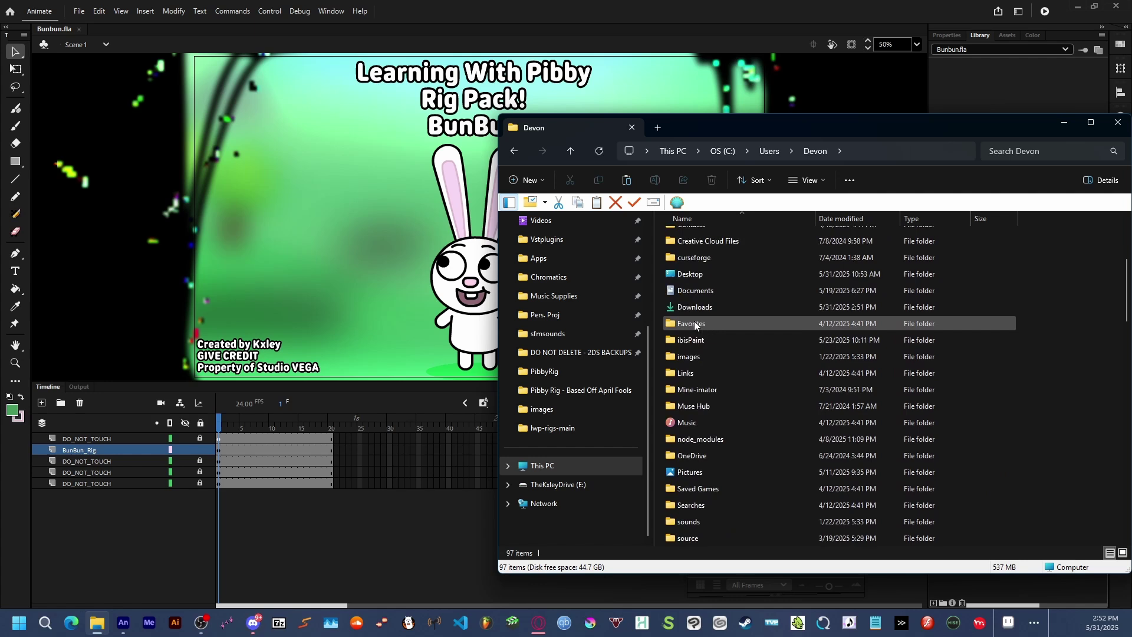
scroll(695, 321, up, 3)
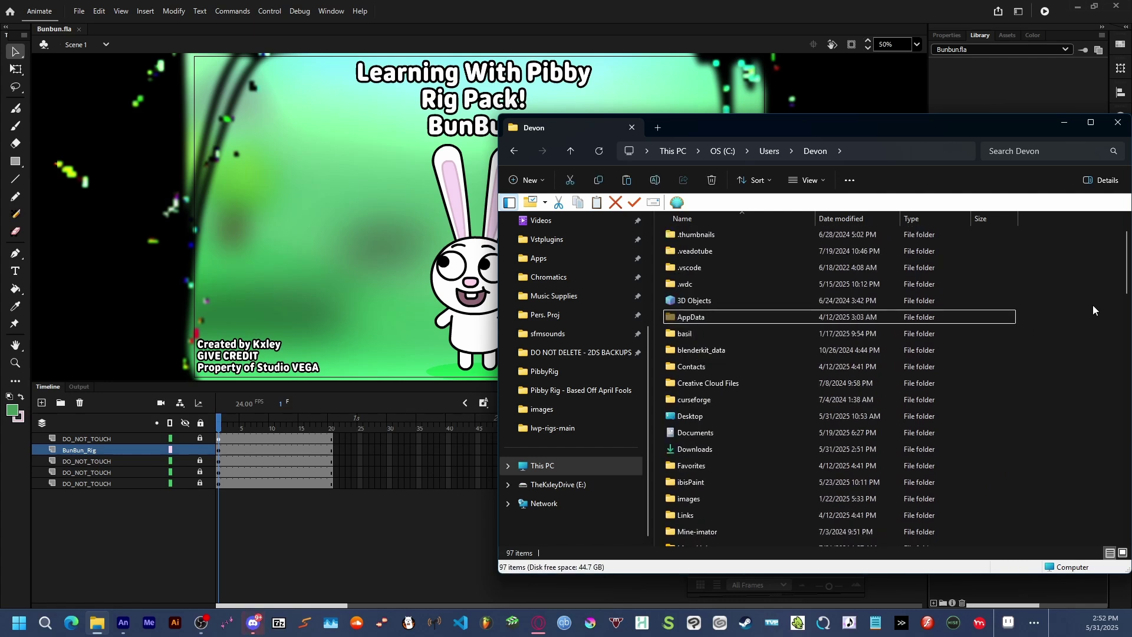
right_click(1025, 292)
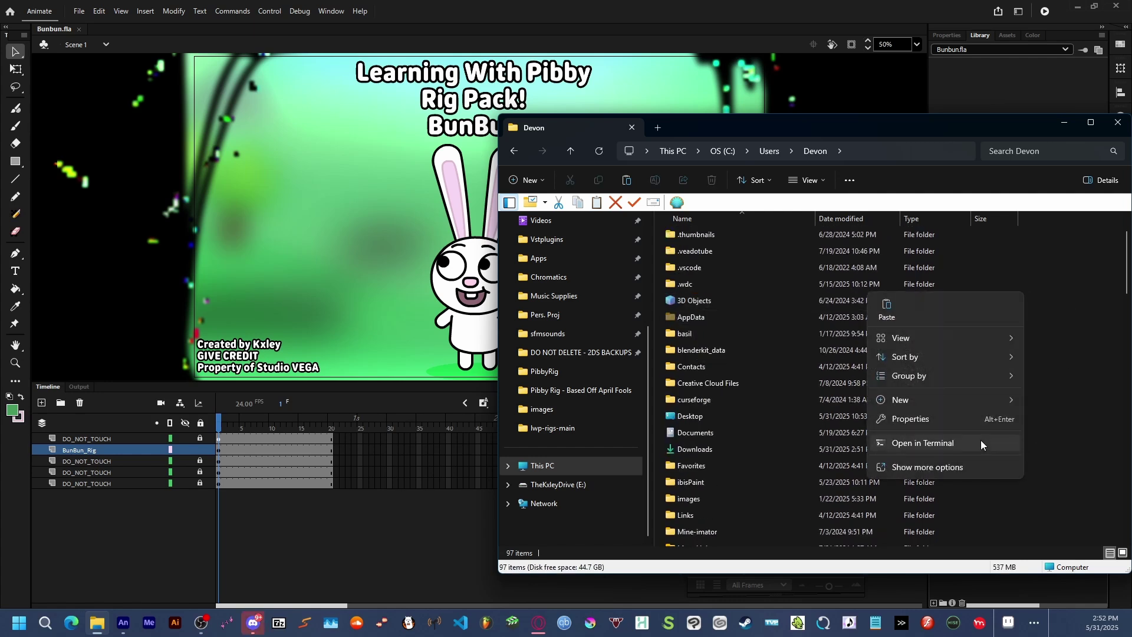
click(947, 468)
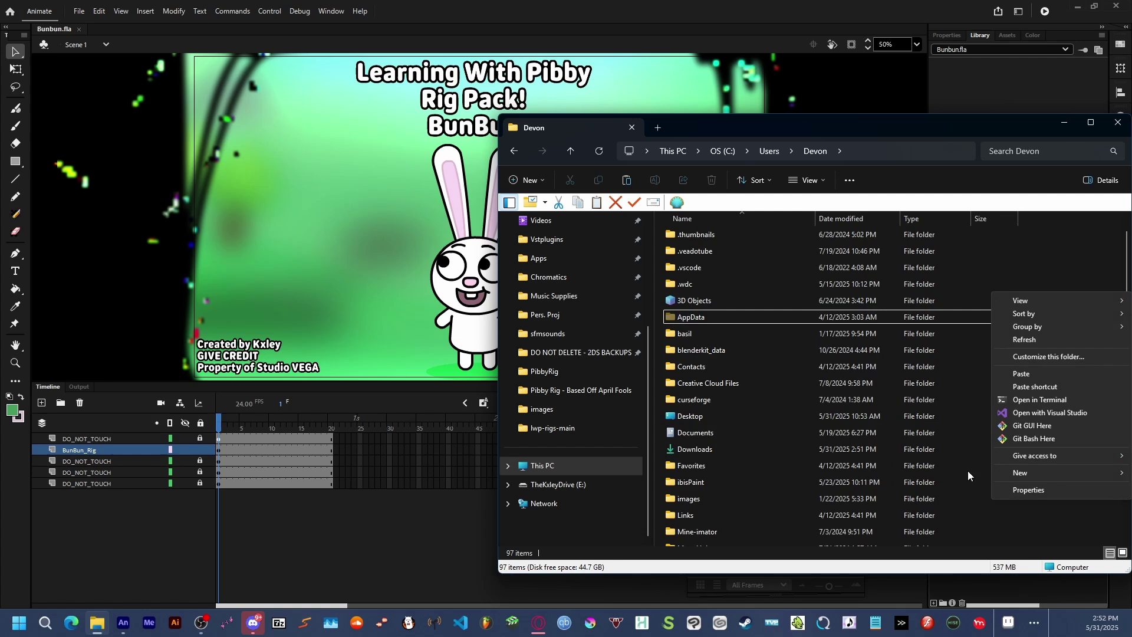
click(1017, 491)
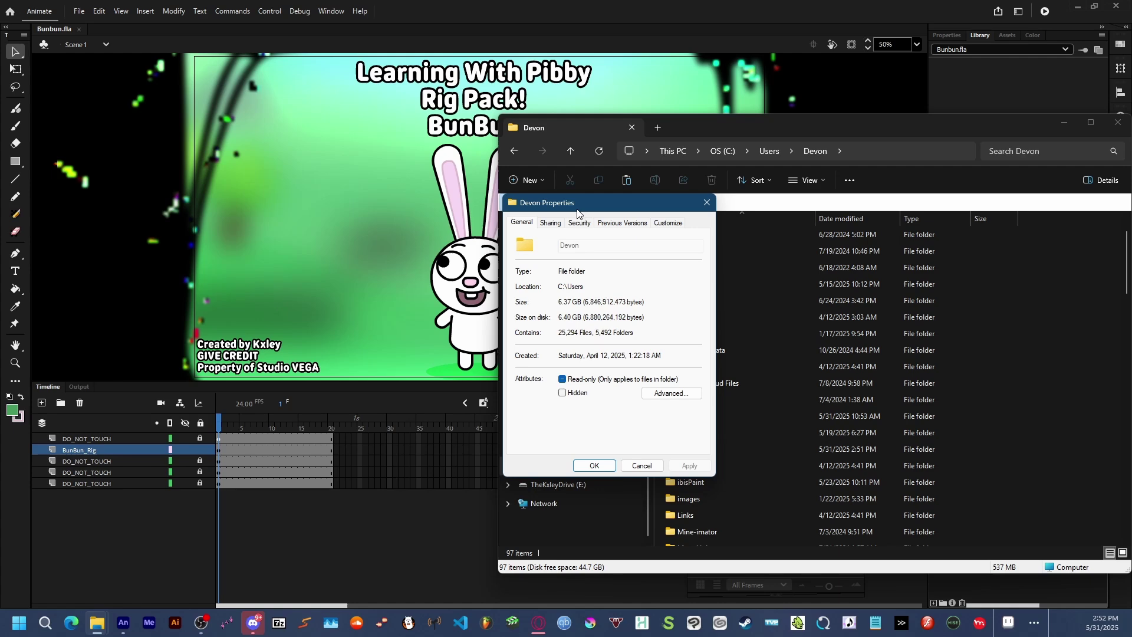
click(643, 465)
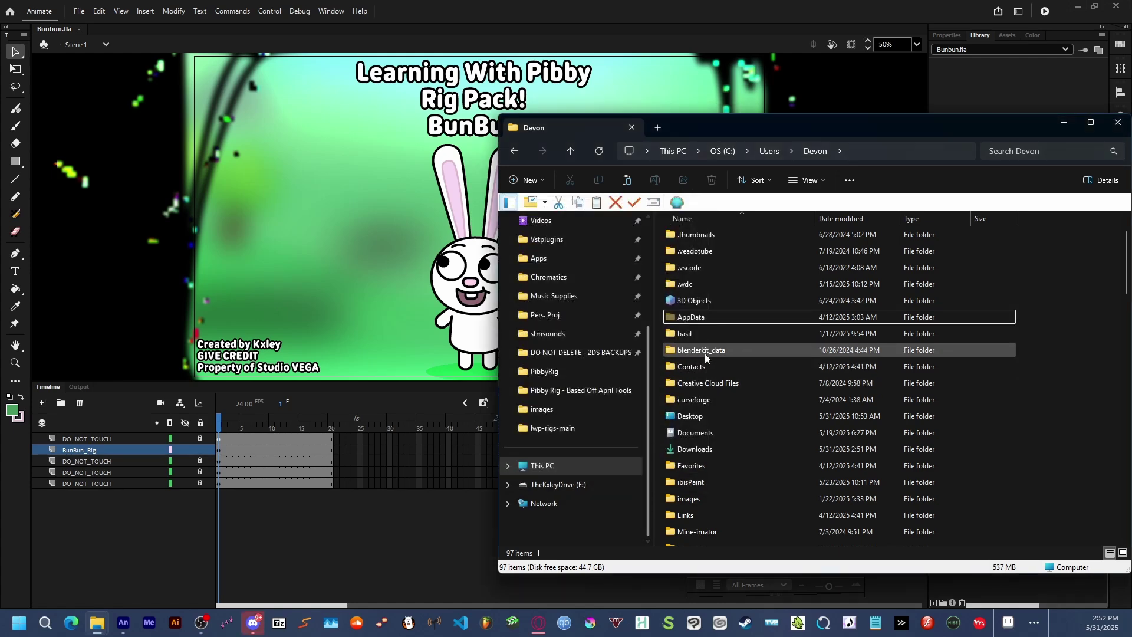
Browse to AppData\Local\Adobe\Animate 2024\en_US\Configuration\Tools, then close File Explorer.
double_click(716, 318)
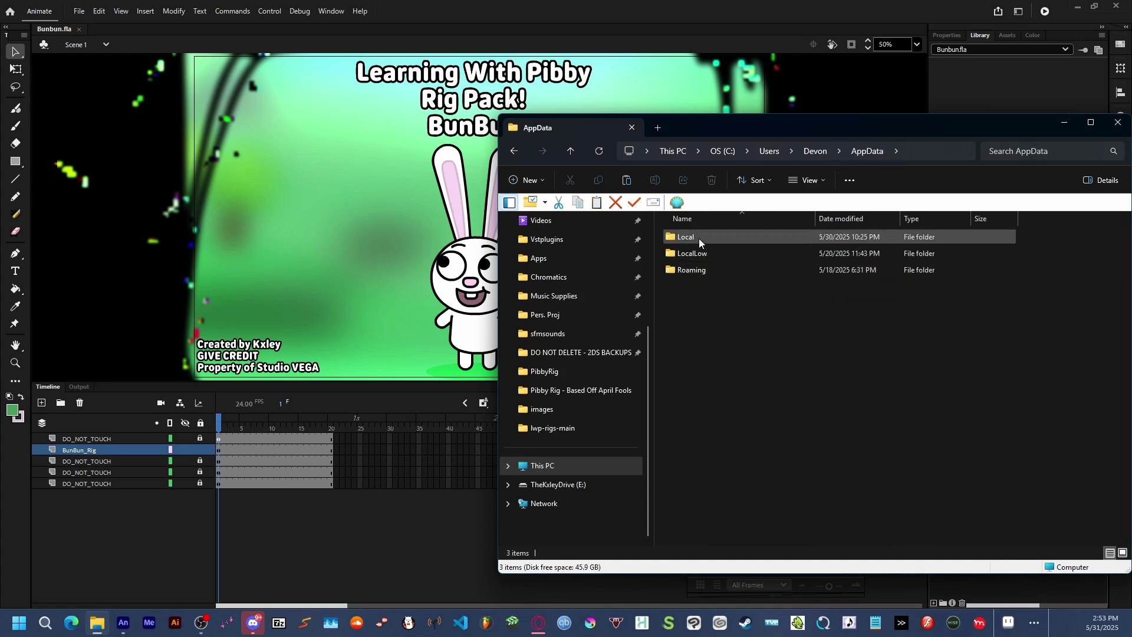
double_click(699, 239)
double_click(698, 303)
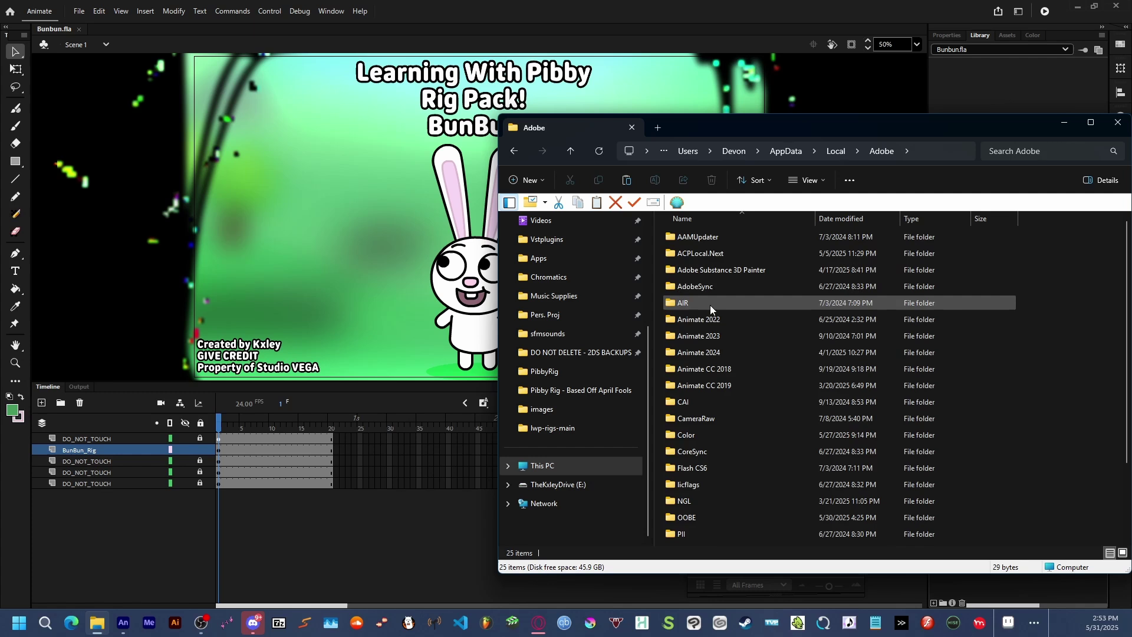
double_click(705, 355)
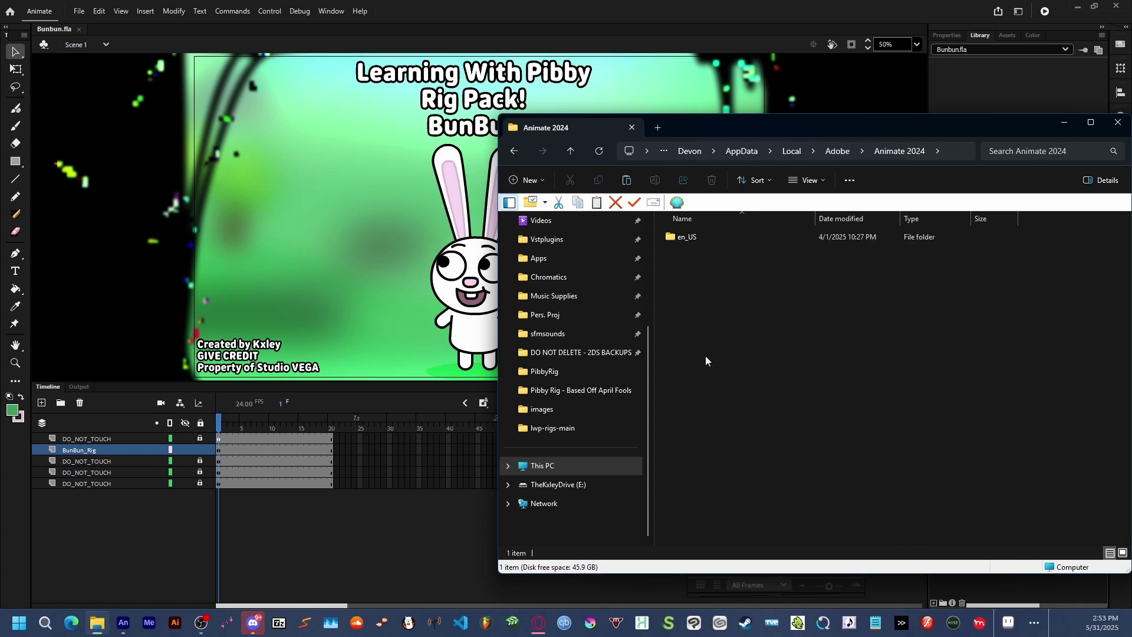
double_click(727, 236)
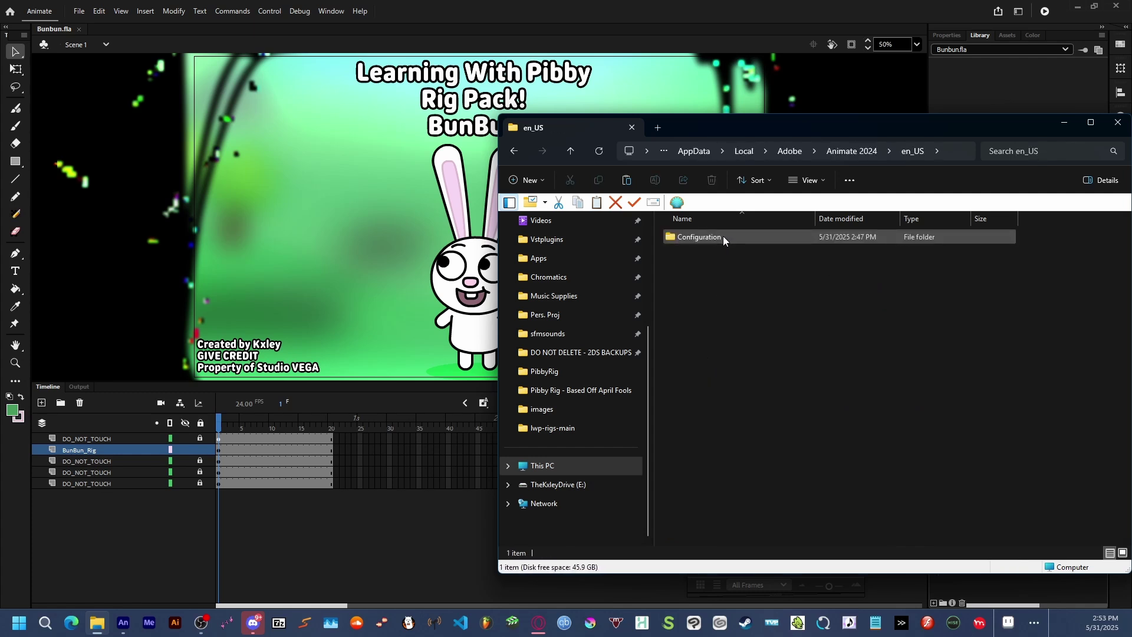
double_click(723, 236)
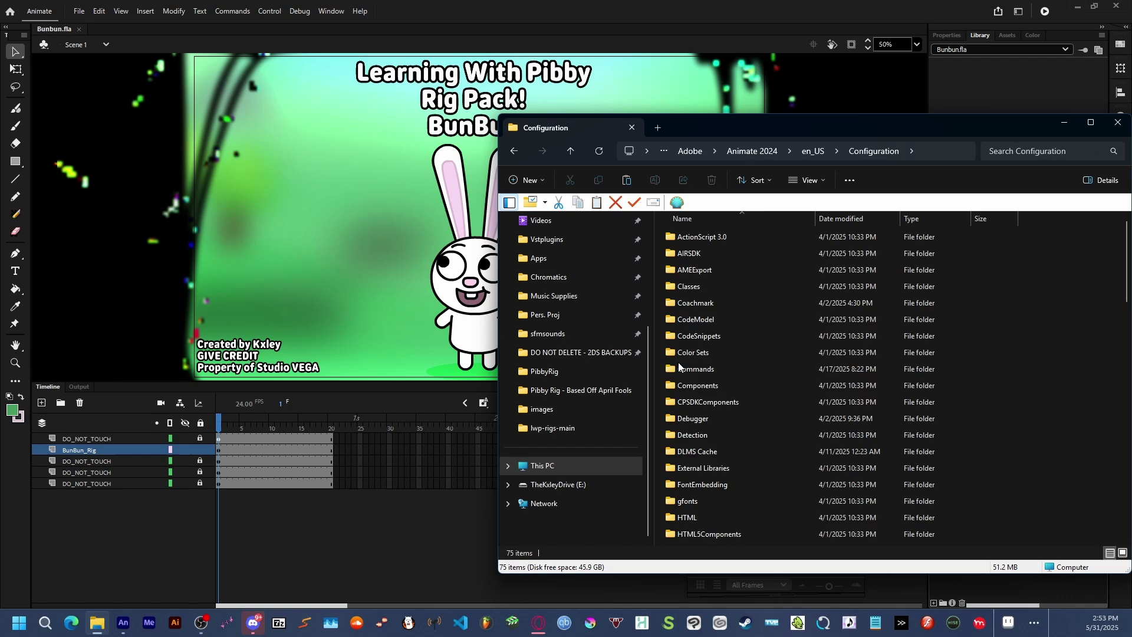
scroll(678, 377, down, 4)
scroll(702, 430, down, 2)
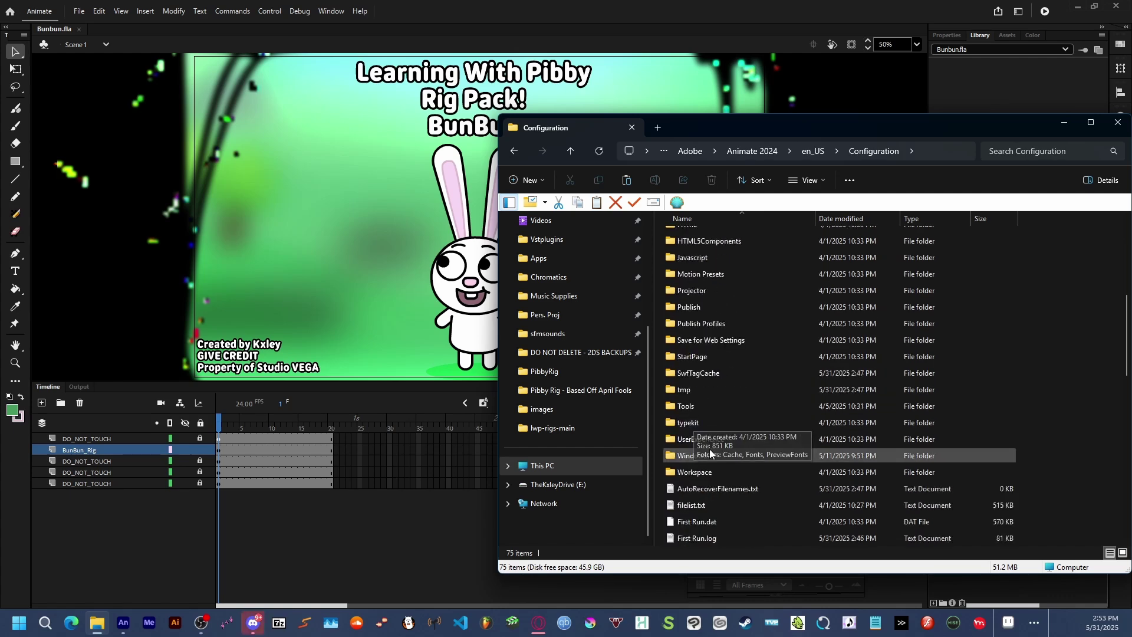
double_click(708, 411)
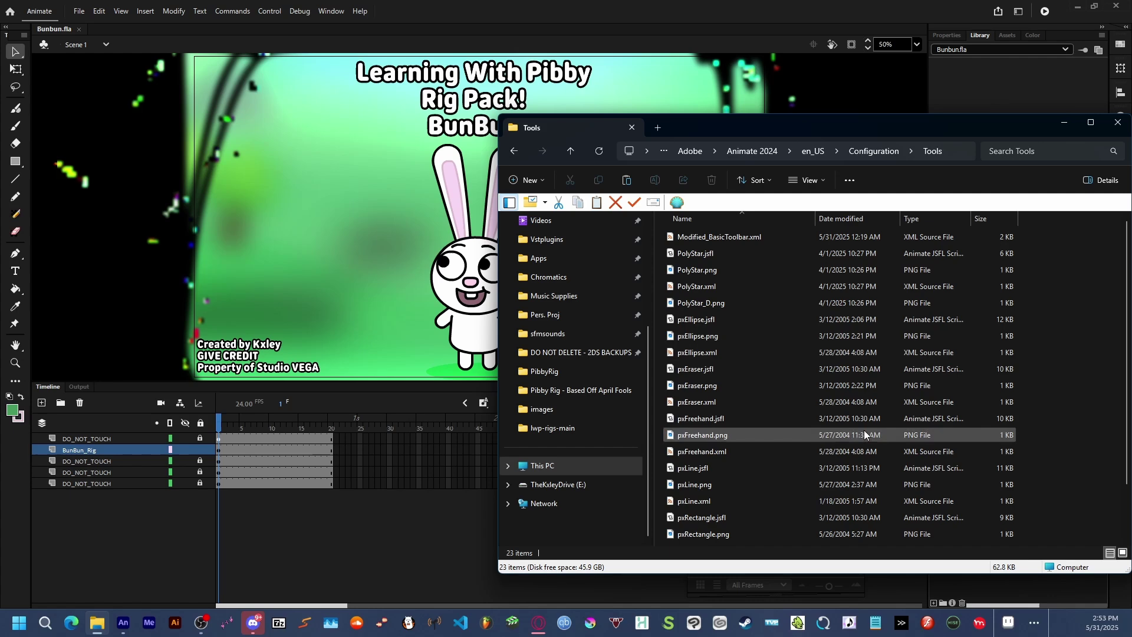
click(1116, 128)
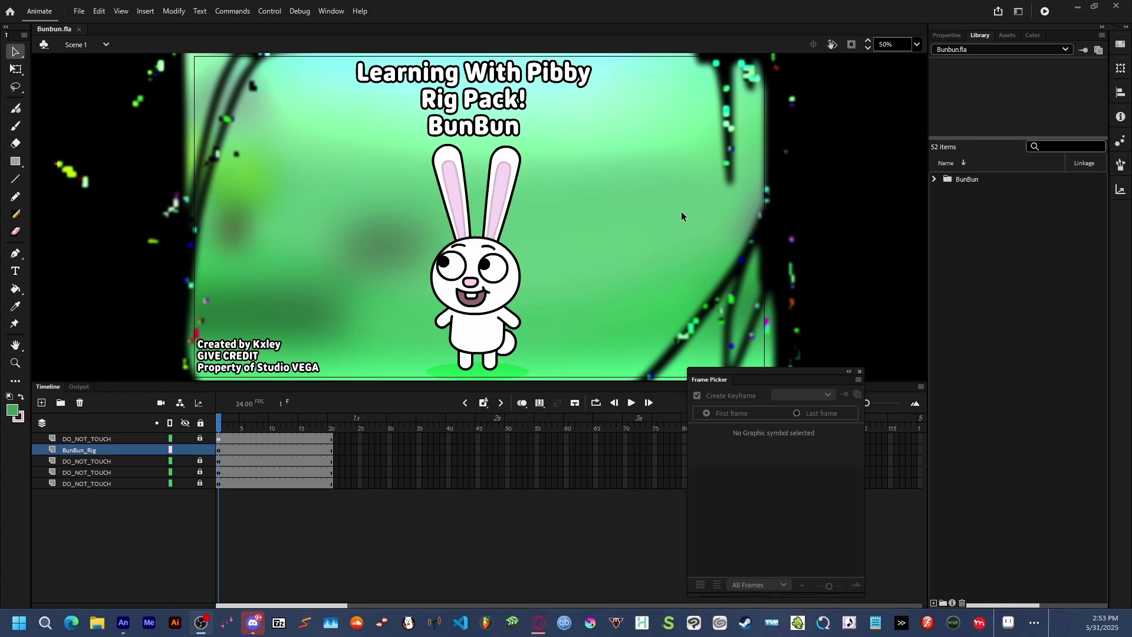
click(15, 382)
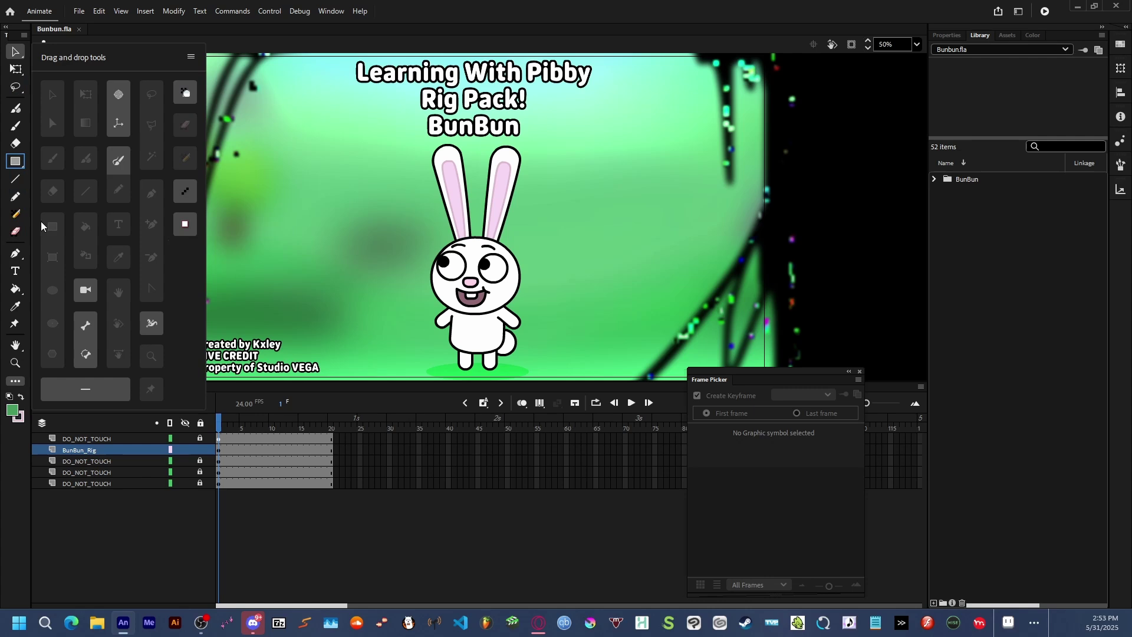
click(246, 509)
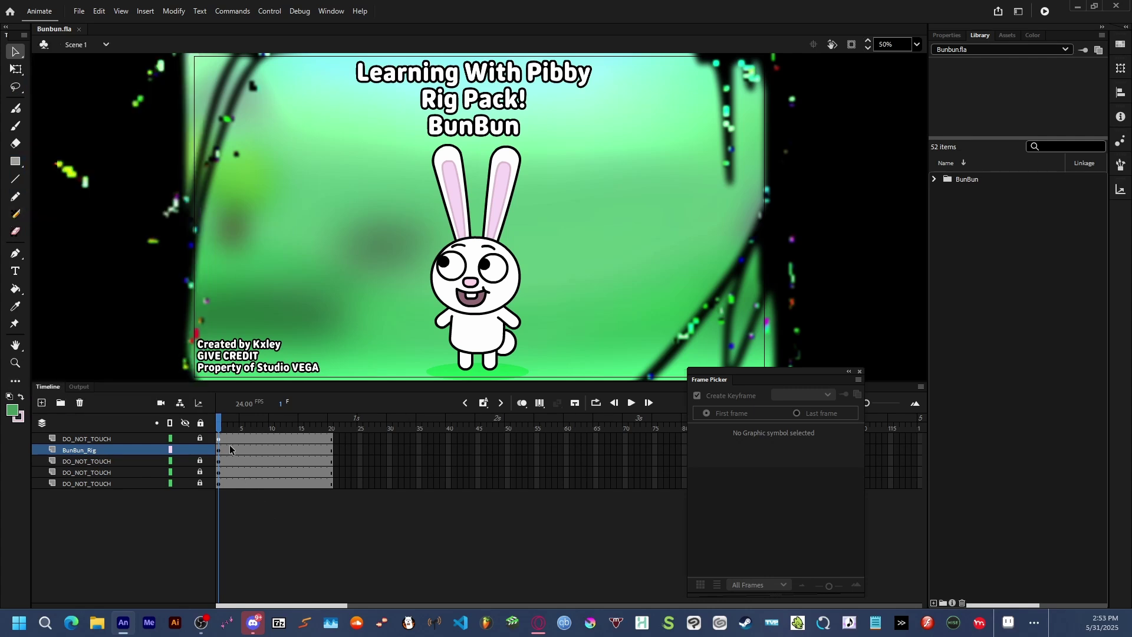
Inside the BunBun Rig symbol, swap the Mouth graphic to frame 13.
double_click(462, 314)
click(445, 263)
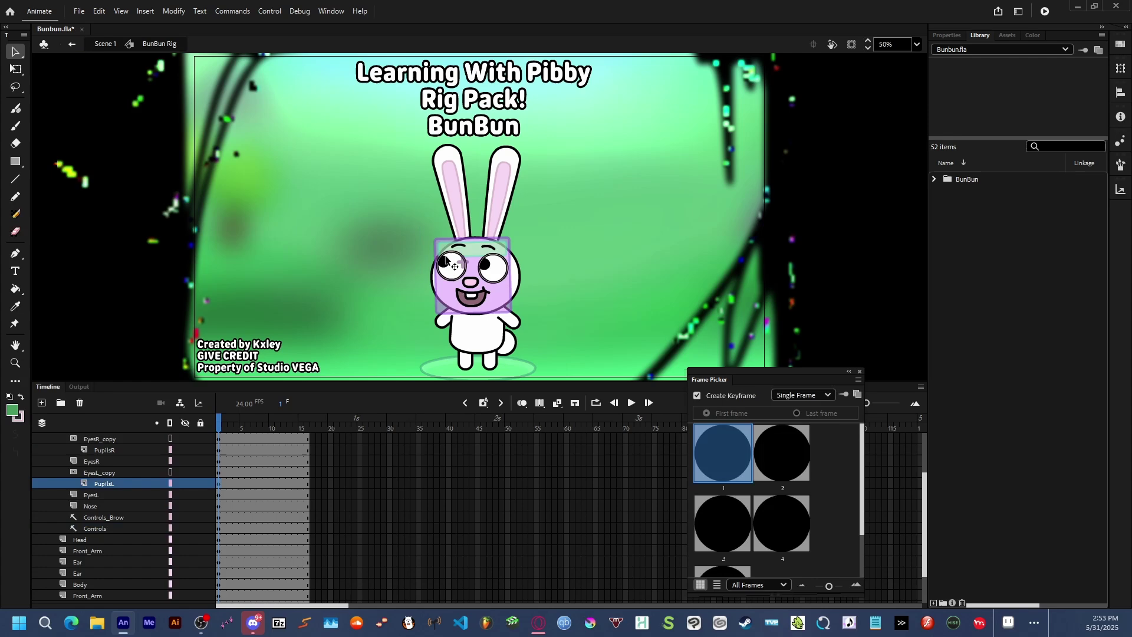
click(559, 269)
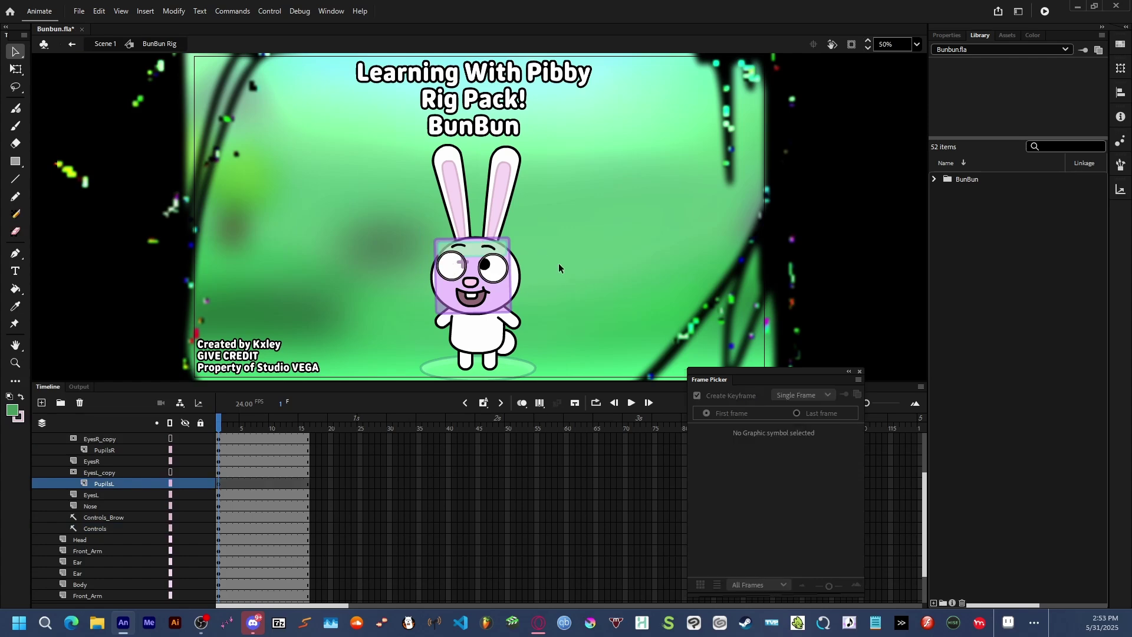
click(487, 264)
click(485, 290)
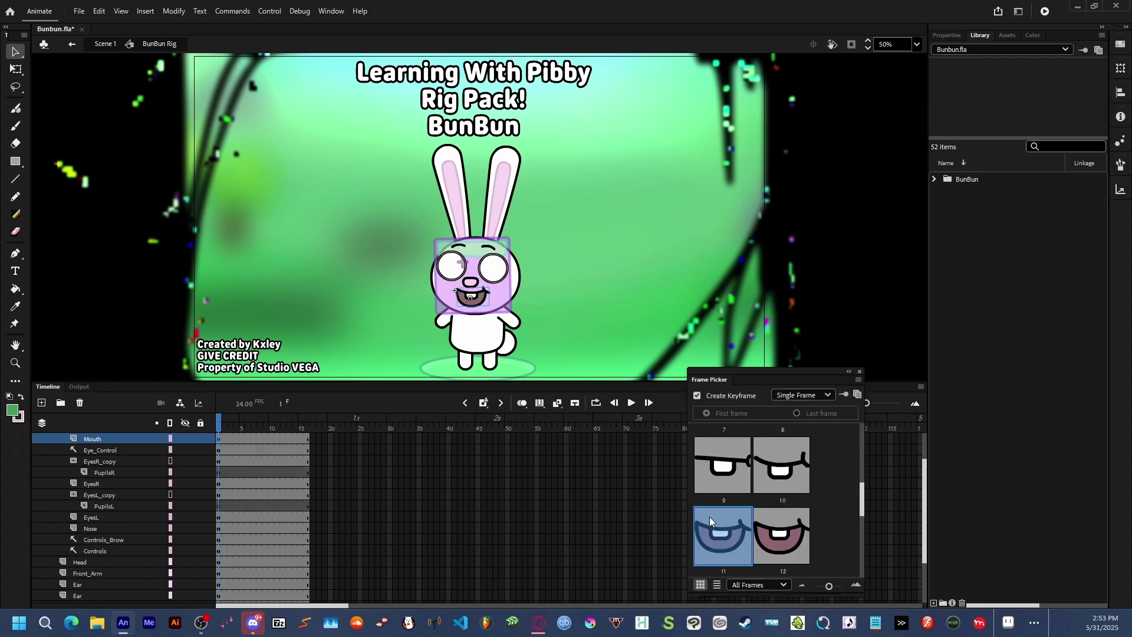
click(736, 525)
click(564, 298)
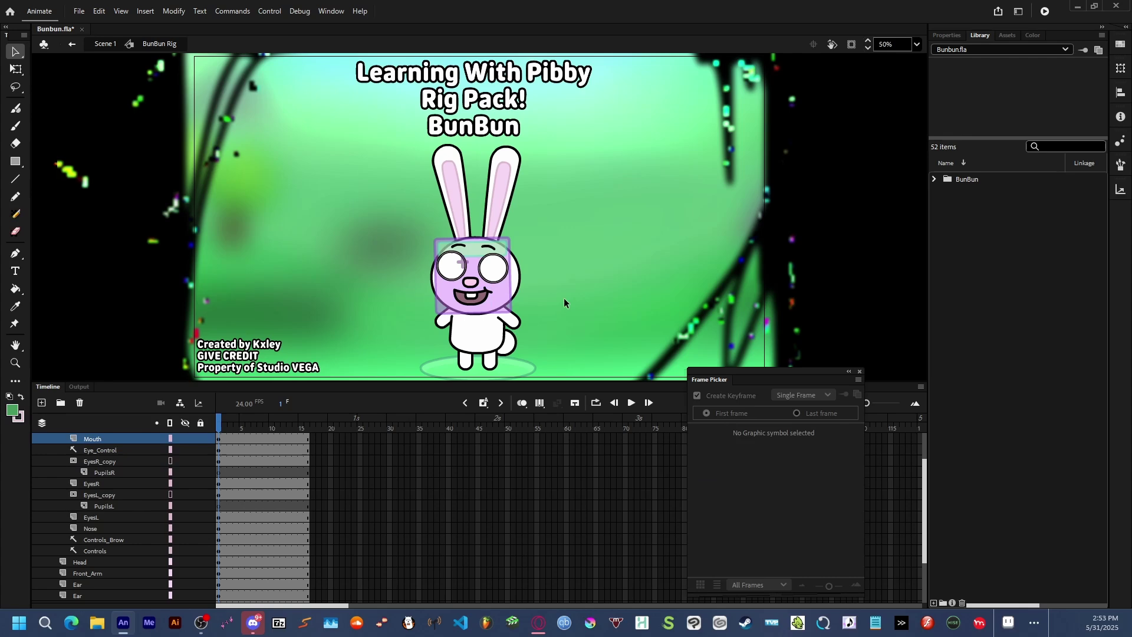
Select the bunny's right ear.
click(494, 297)
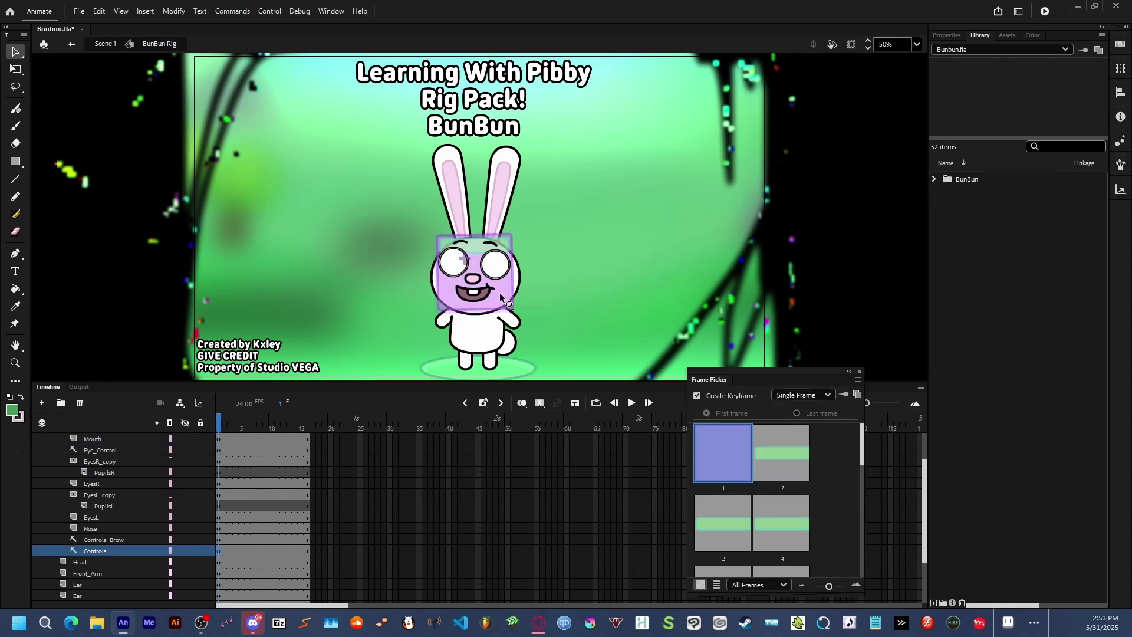
click(535, 225)
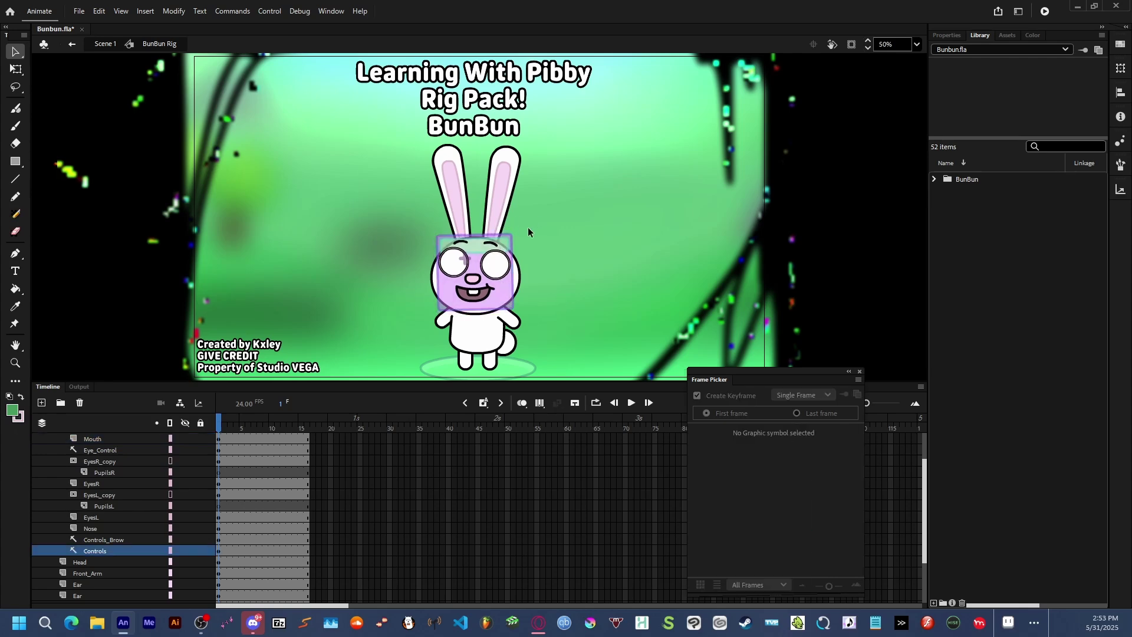
click(502, 217)
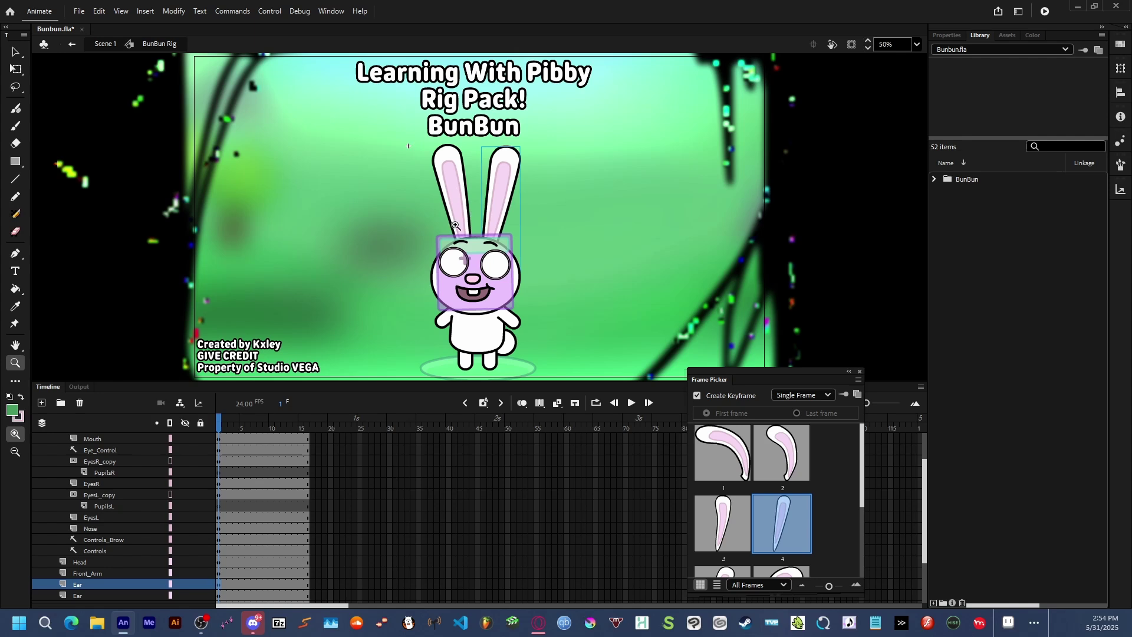
Rotate the right ear clockwise around a pivot moved to its base.
key(q)
click(461, 202)
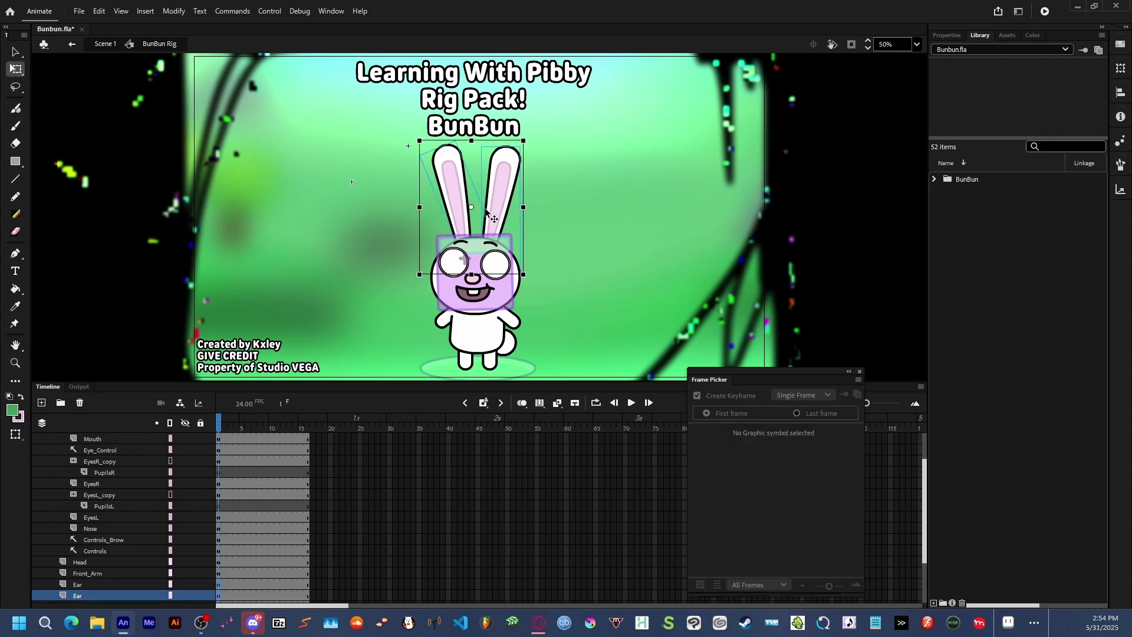
drag(480, 214, 476, 240)
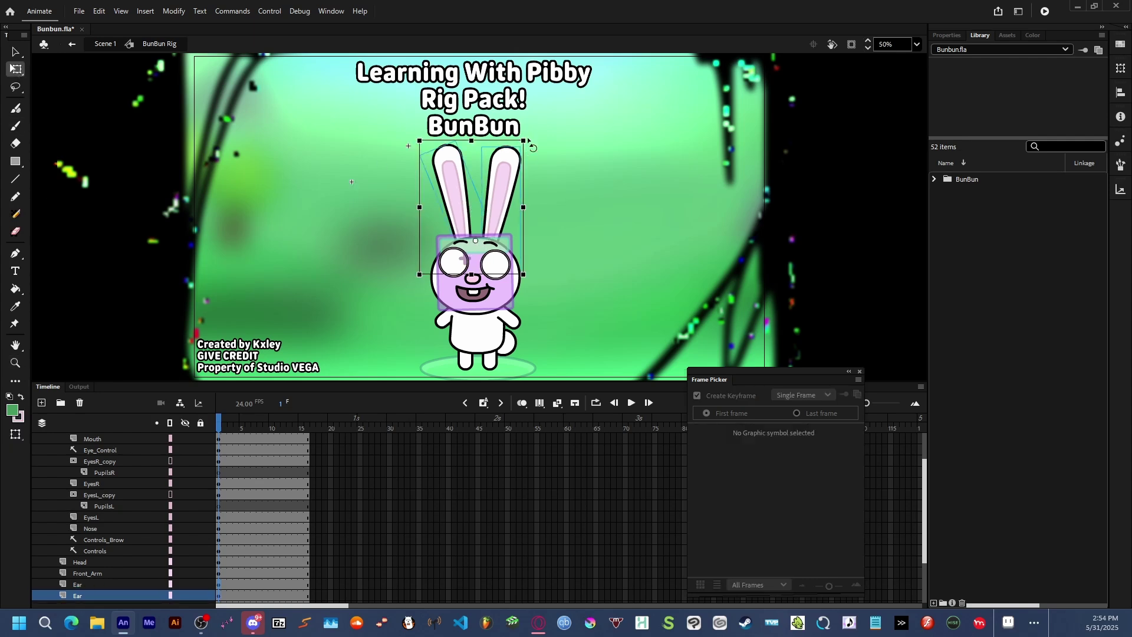
drag(529, 142, 525, 200)
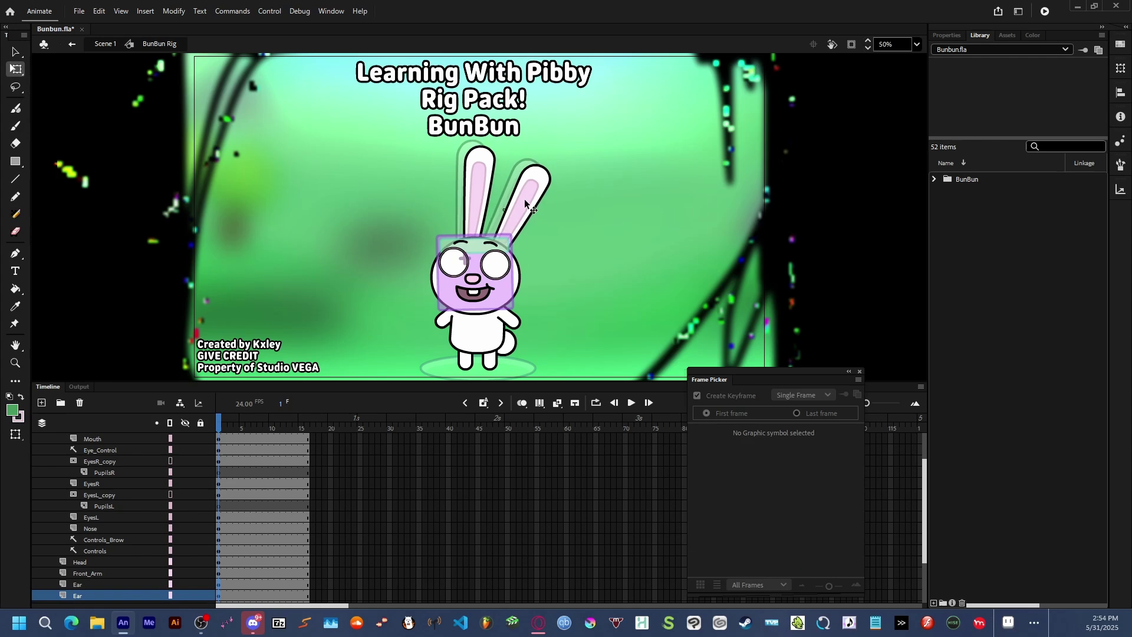
Return to Scene 1, re-enter the BunBun Rig and select a front arm.
double_click(577, 214)
double_click(500, 278)
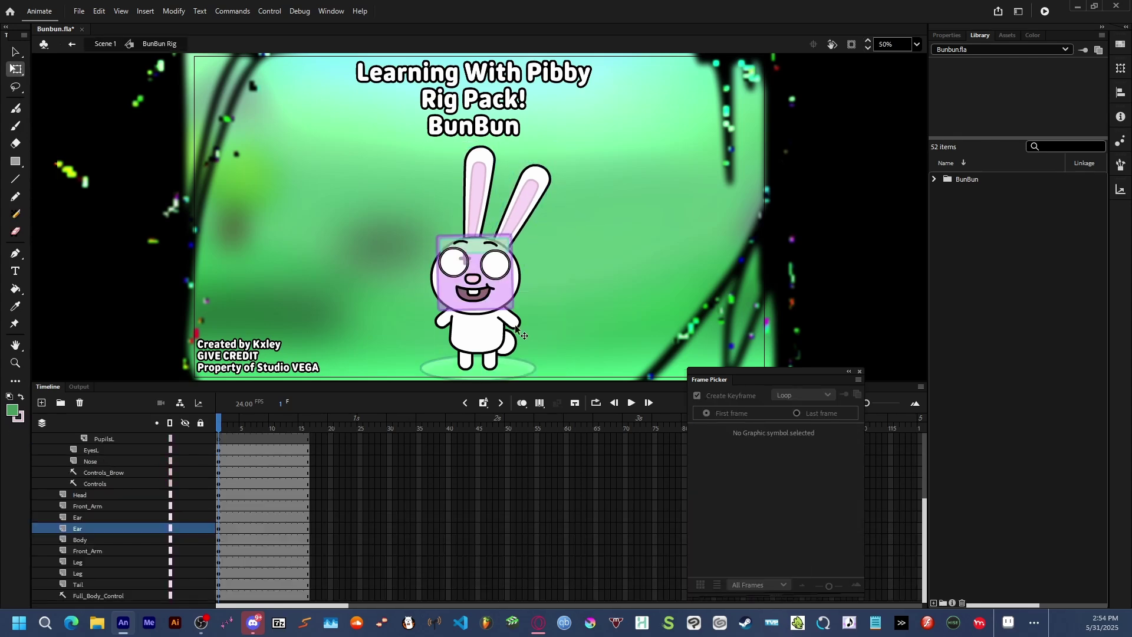
click(516, 321)
click(444, 320)
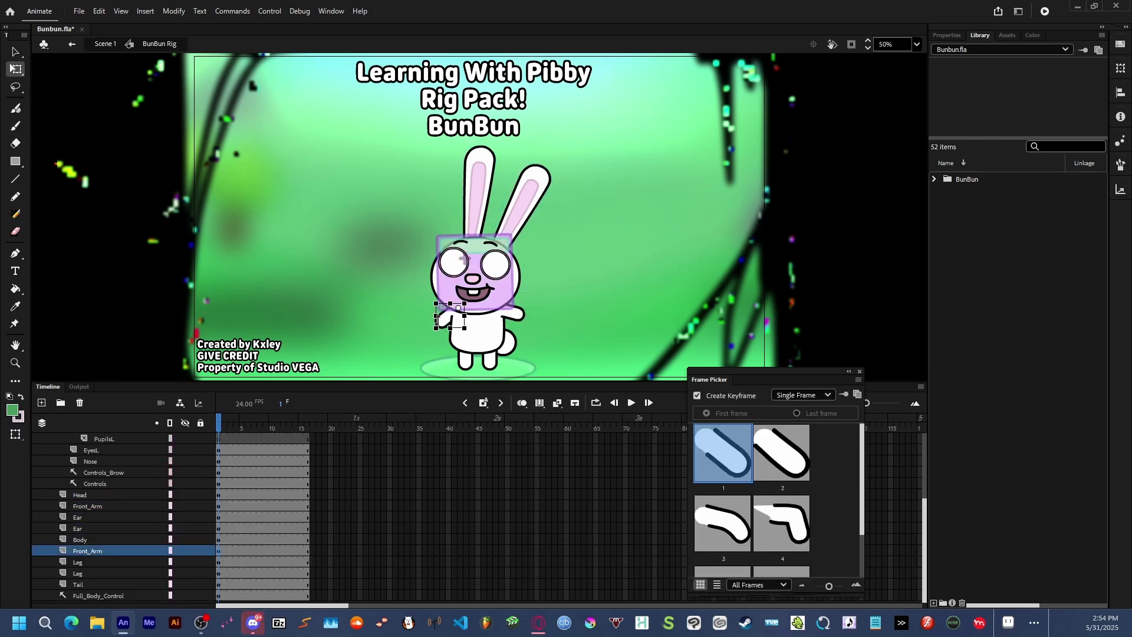
Back on Scene 1, insert a new layer above BunBun_Rig.
click(613, 290)
double_click(611, 289)
click(624, 250)
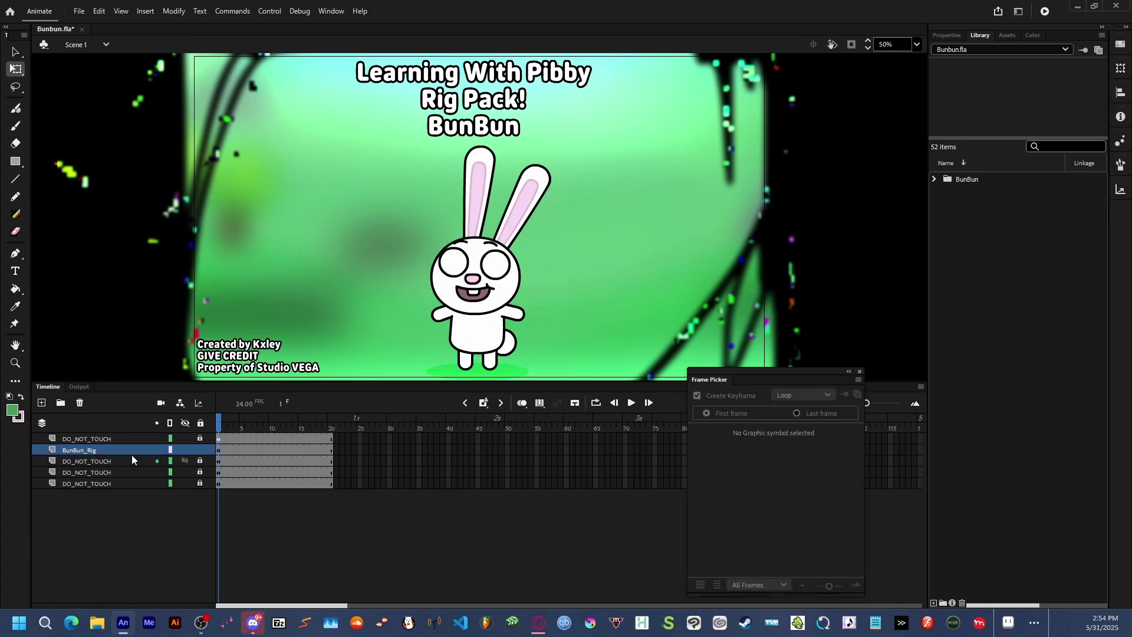
click(41, 403)
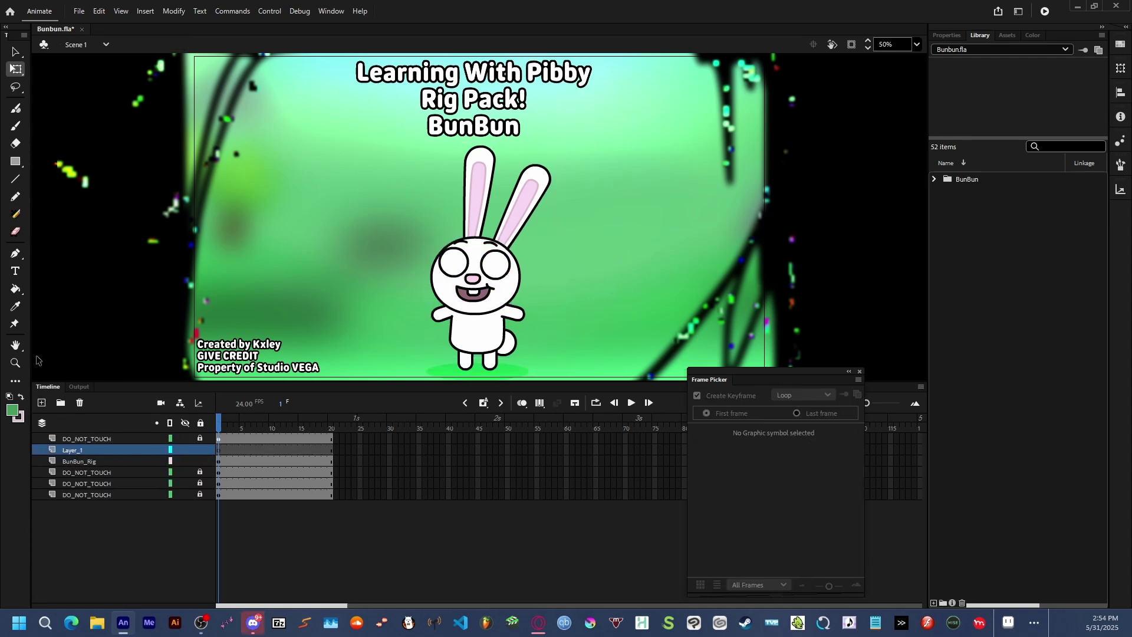
Zoom in on the bunny and set the Brush tool's fill colour to black.
click(11, 365)
click(523, 324)
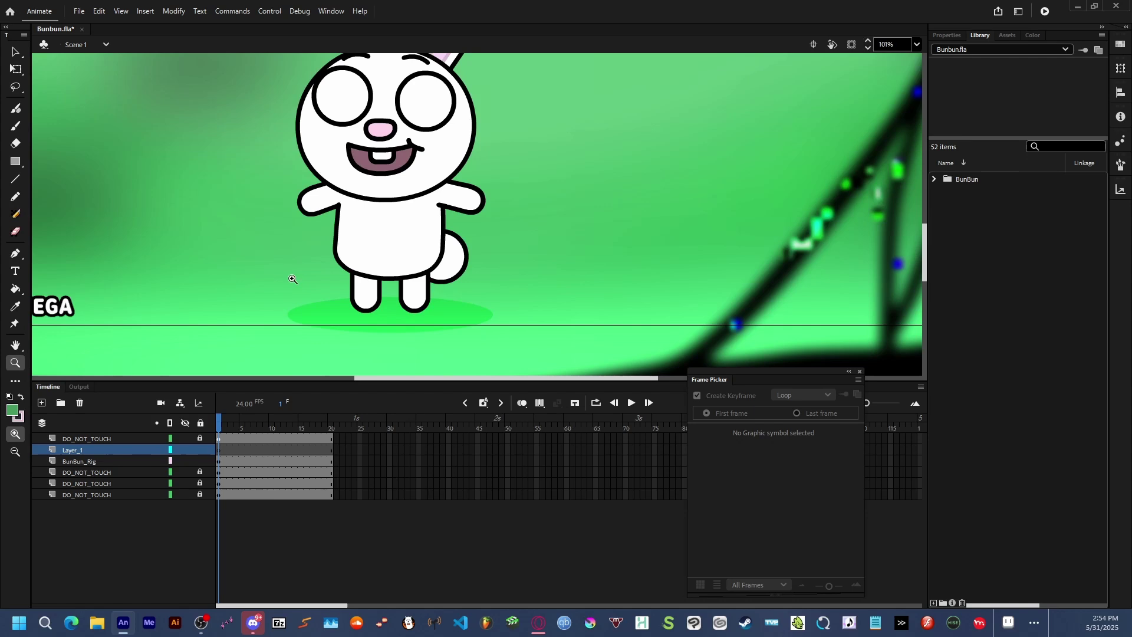
click(16, 126)
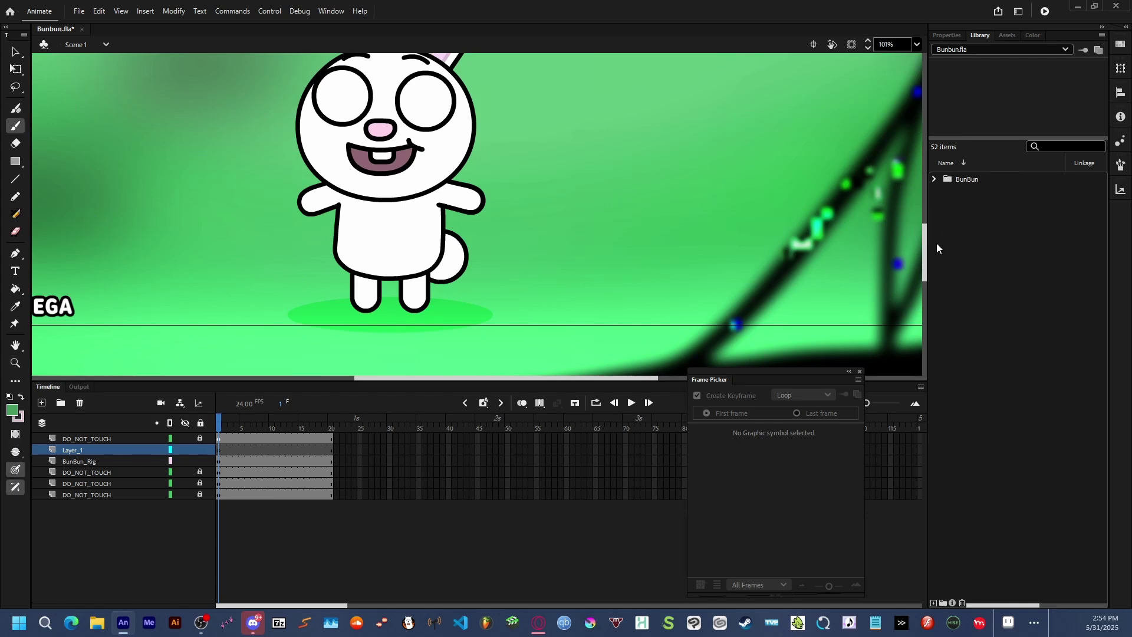
scroll(927, 253, up, 2)
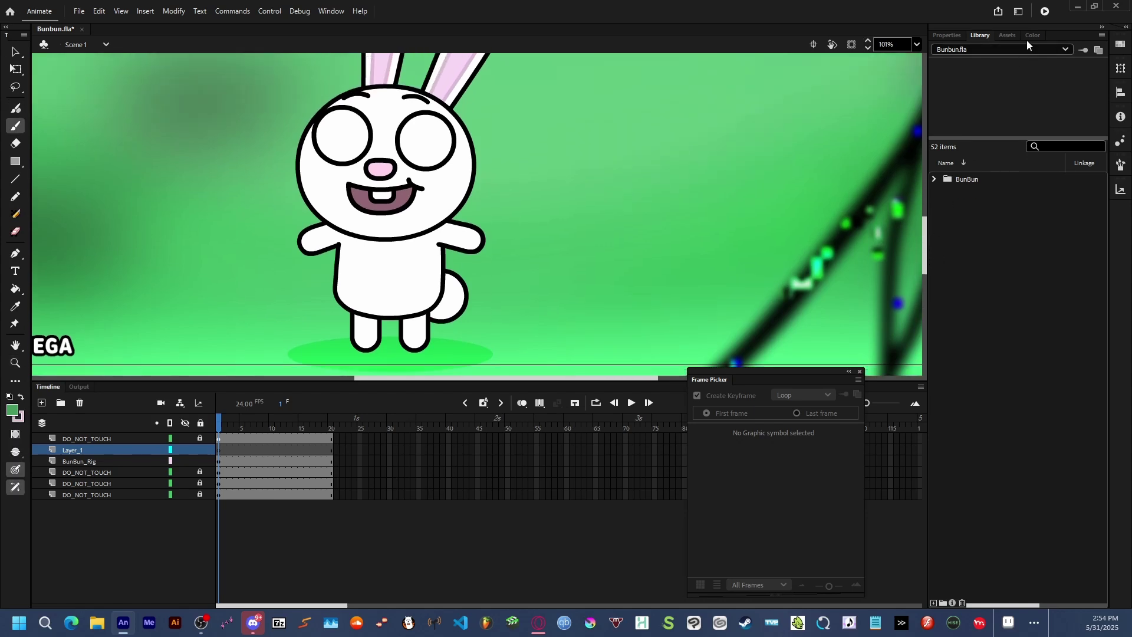
click(1027, 38)
drag(989, 143, 766, 313)
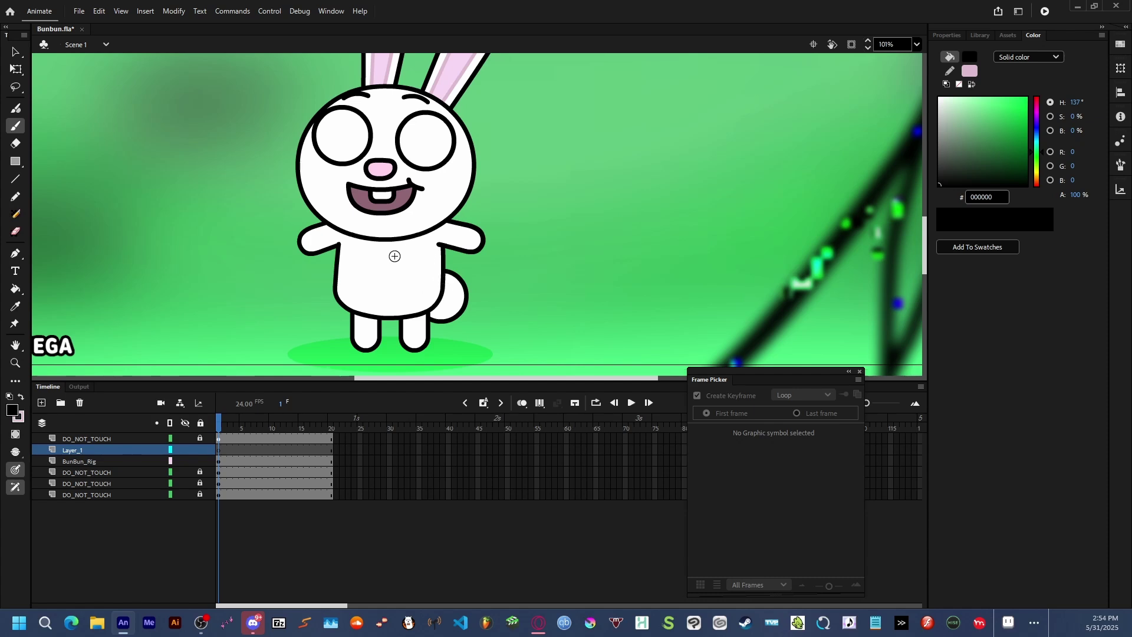
Paint black blotches over the tail, both eyes, the mouth and the left hand.
mouse_move(425, 260)
mouse_down()
mouse_move(418, 282)
mouse_move(428, 300)
mouse_move(451, 296)
mouse_up()
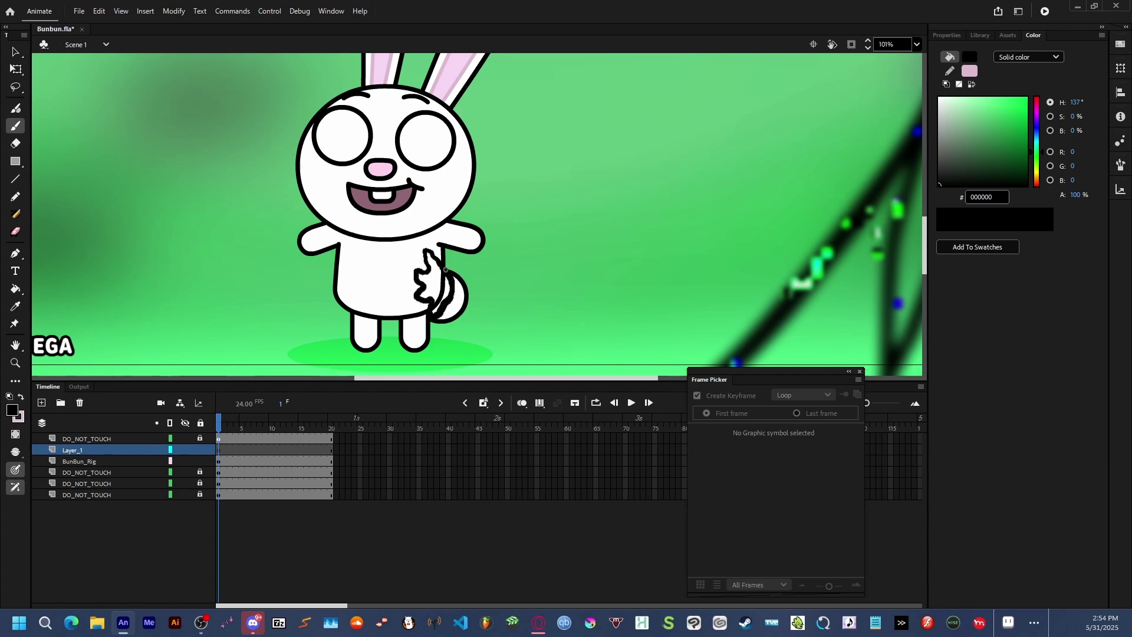
mouse_move(443, 251)
mouse_down()
mouse_move(433, 312)
mouse_move(436, 287)
mouse_move(423, 293)
mouse_move(432, 284)
mouse_move(419, 279)
mouse_move(439, 278)
mouse_move(428, 250)
mouse_move(413, 256)
mouse_move(401, 282)
mouse_move(422, 305)
mouse_up()
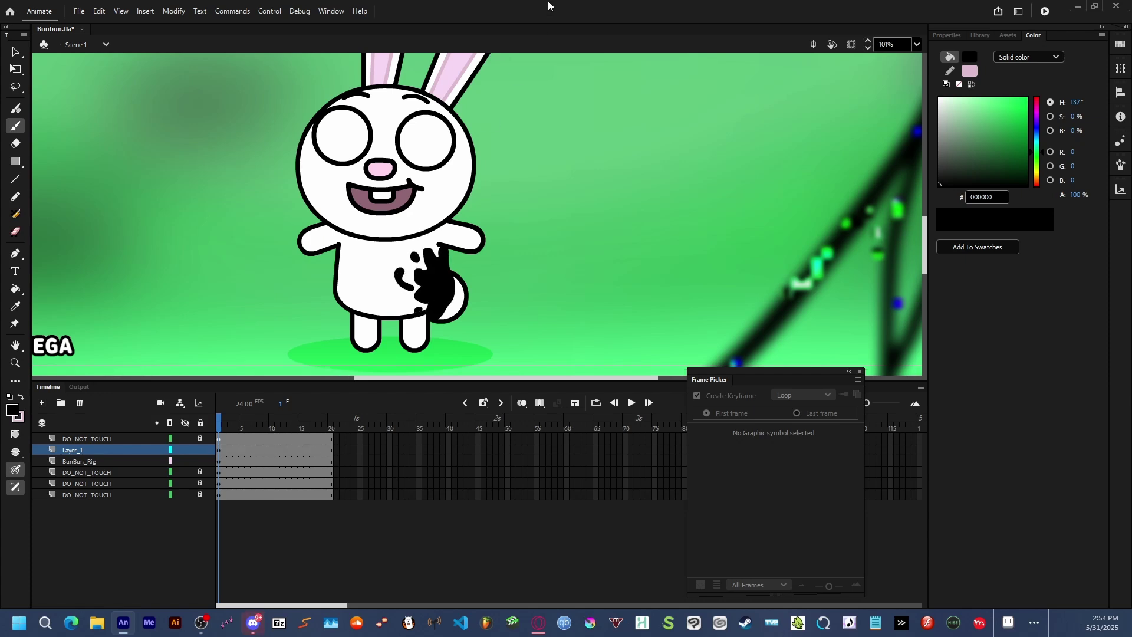
mouse_move(416, 121)
mouse_down()
mouse_move(416, 139)
mouse_move(408, 126)
mouse_move(443, 131)
mouse_move(443, 146)
mouse_up()
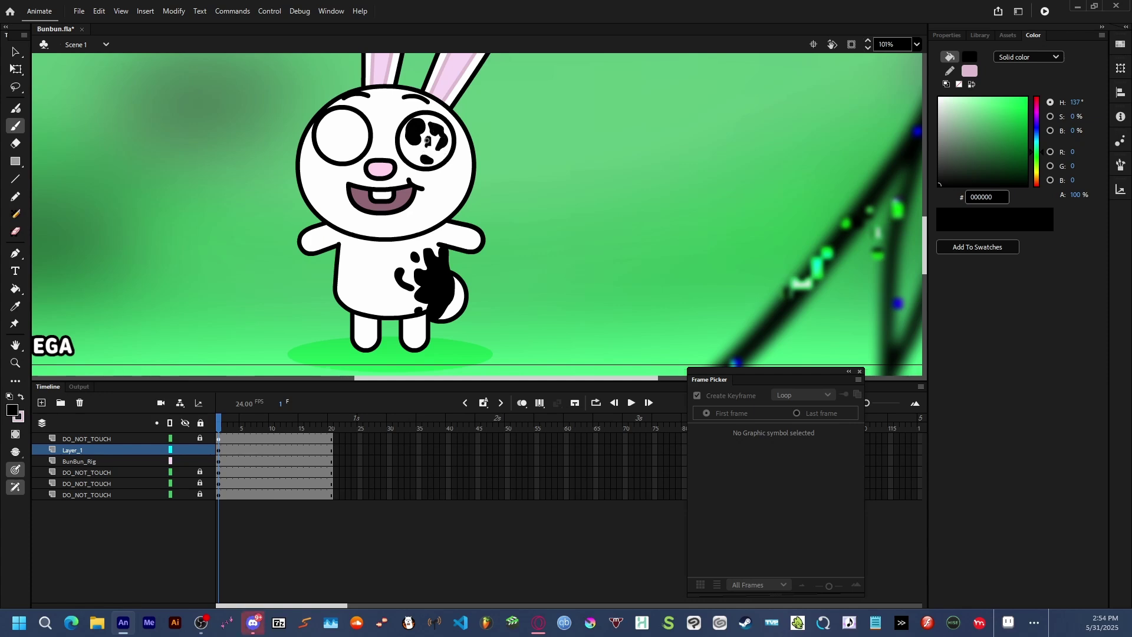
drag(328, 149, 323, 125)
mouse_move(323, 125)
mouse_down()
mouse_move(345, 118)
mouse_move(332, 124)
mouse_move(337, 154)
mouse_move(328, 140)
mouse_move(357, 137)
mouse_move(354, 123)
mouse_move(349, 152)
mouse_up()
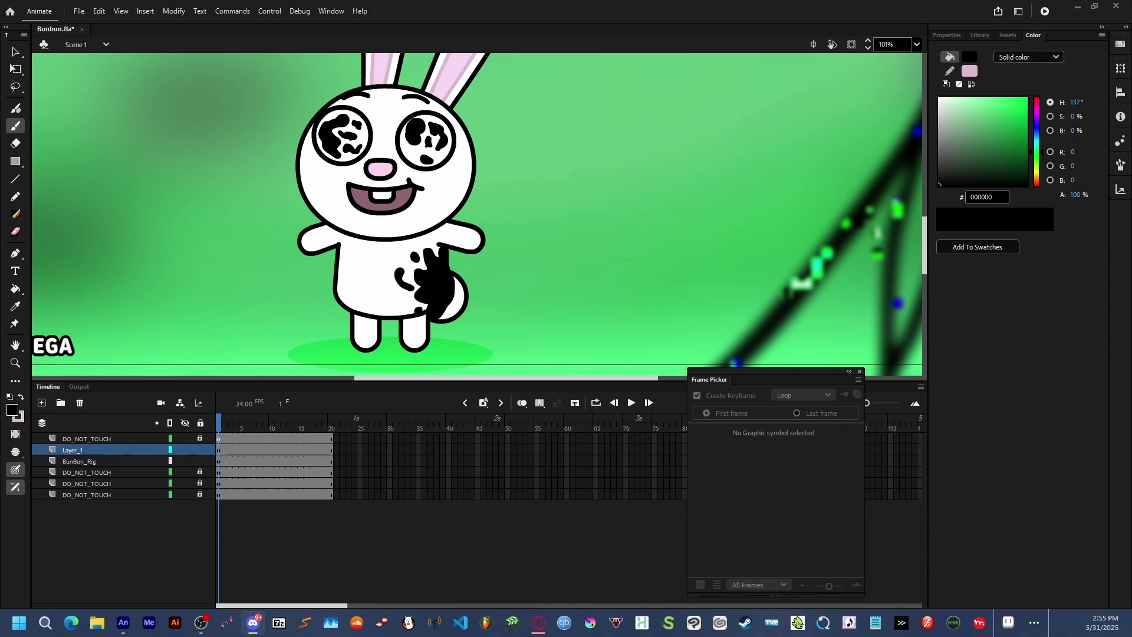
mouse_move(367, 213)
mouse_down()
mouse_move(404, 207)
mouse_move(394, 267)
mouse_up()
mouse_move(388, 215)
mouse_down()
mouse_move(377, 229)
mouse_move(370, 219)
mouse_up()
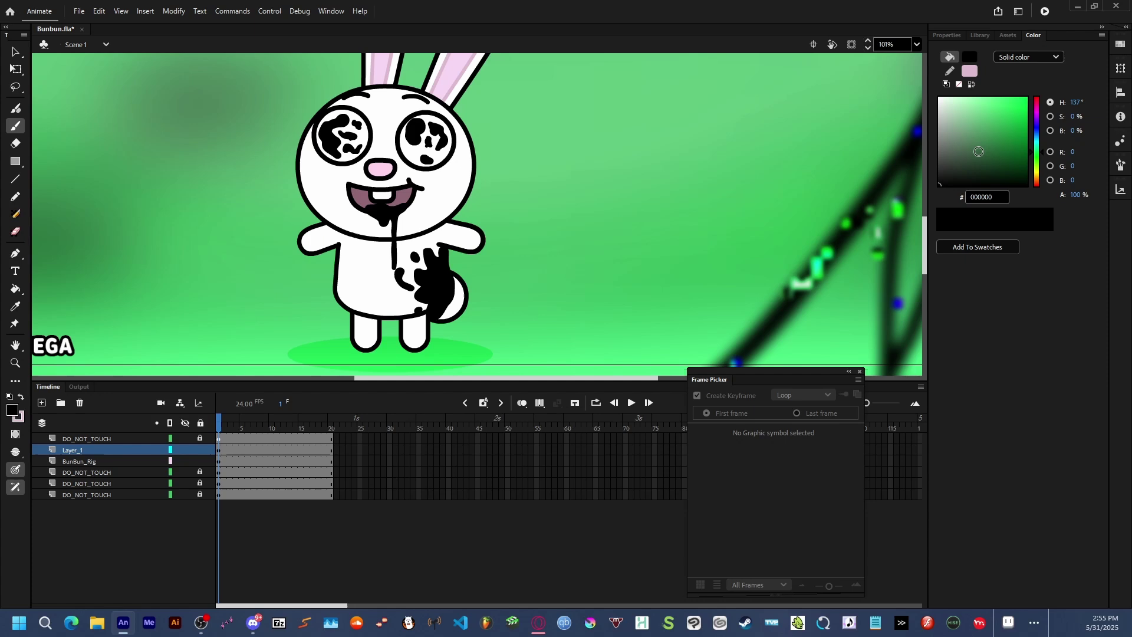
mouse_move(305, 249)
mouse_down()
mouse_move(318, 234)
mouse_move(292, 274)
mouse_move(300, 249)
mouse_move(256, 276)
mouse_move(298, 230)
mouse_move(295, 248)
mouse_move(304, 246)
mouse_up()
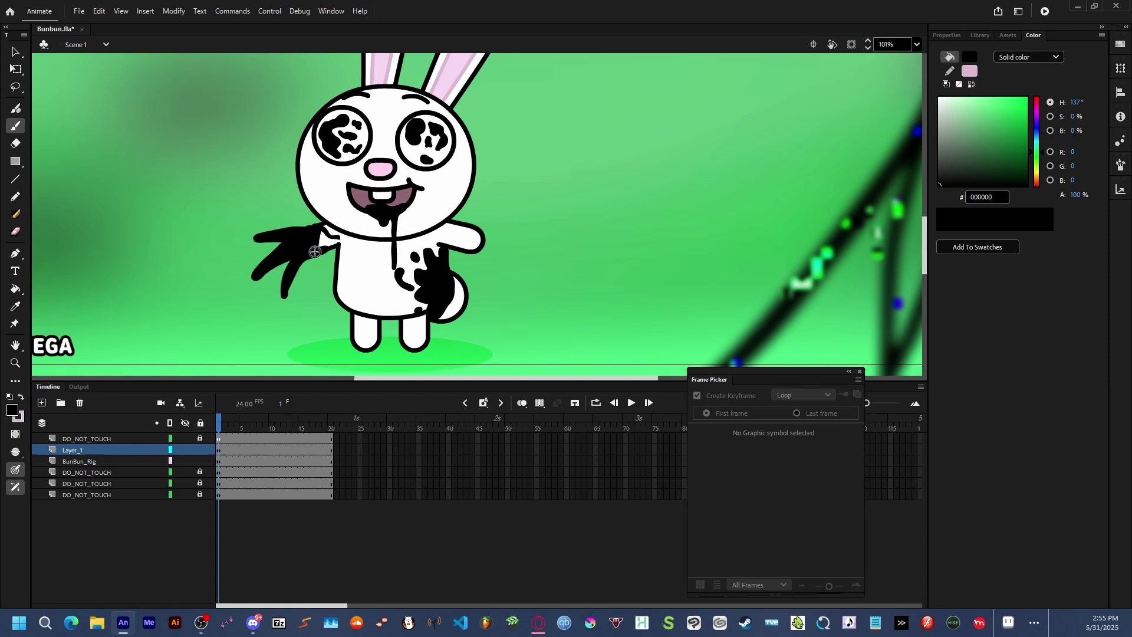
mouse_move(315, 252)
mouse_down()
mouse_move(319, 233)
mouse_move(311, 279)
mouse_up()
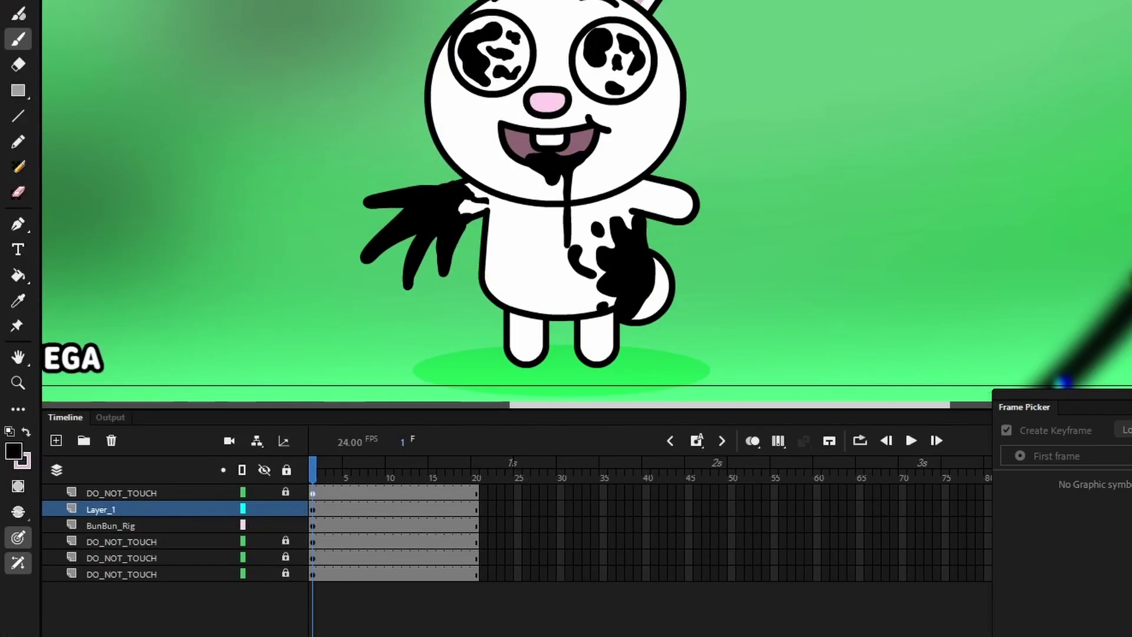
Duplicate Layer_1 twice, creating Layer_1_copy and Layer_1_copy_copy.
click(157, 506)
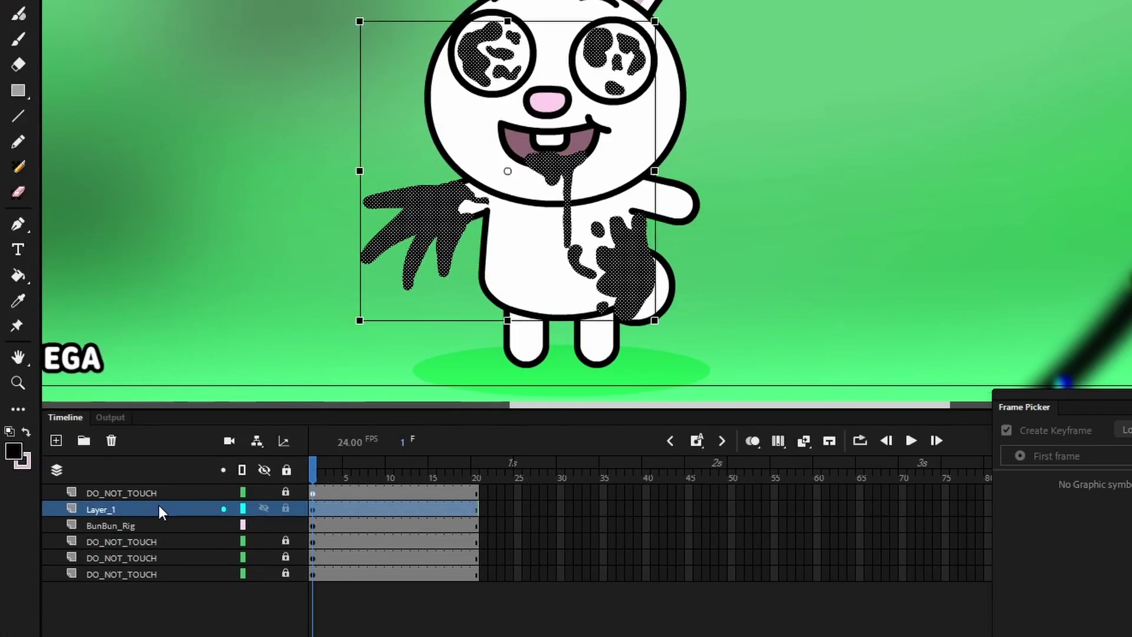
right_click(156, 506)
click(236, 210)
right_click(120, 505)
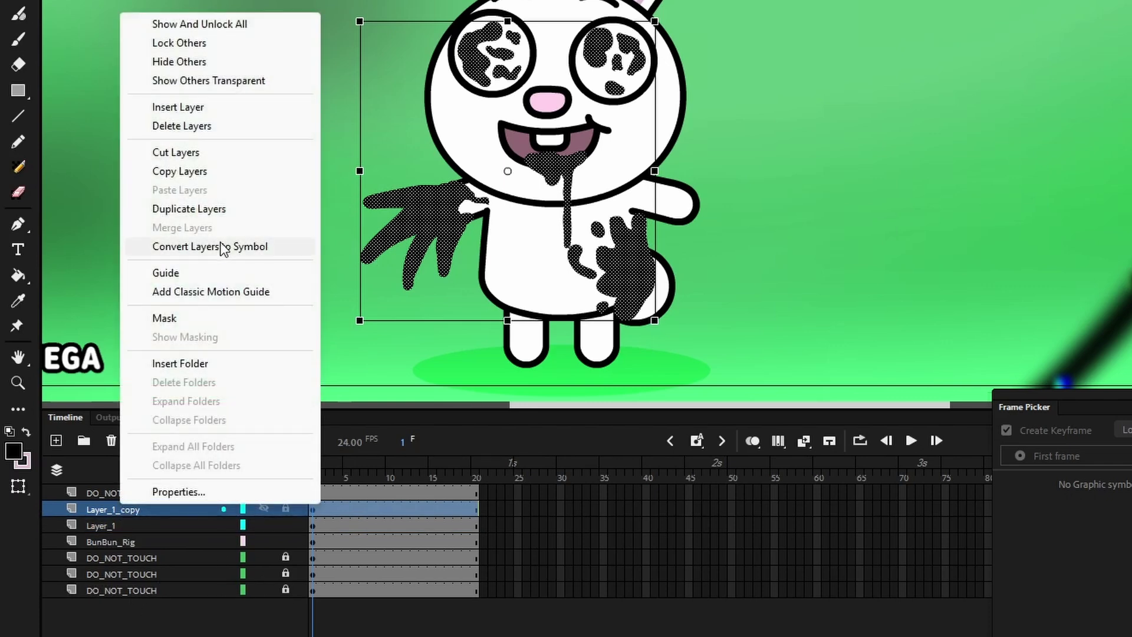
click(220, 210)
Add a new layer folder, Folder 1.
click(158, 491)
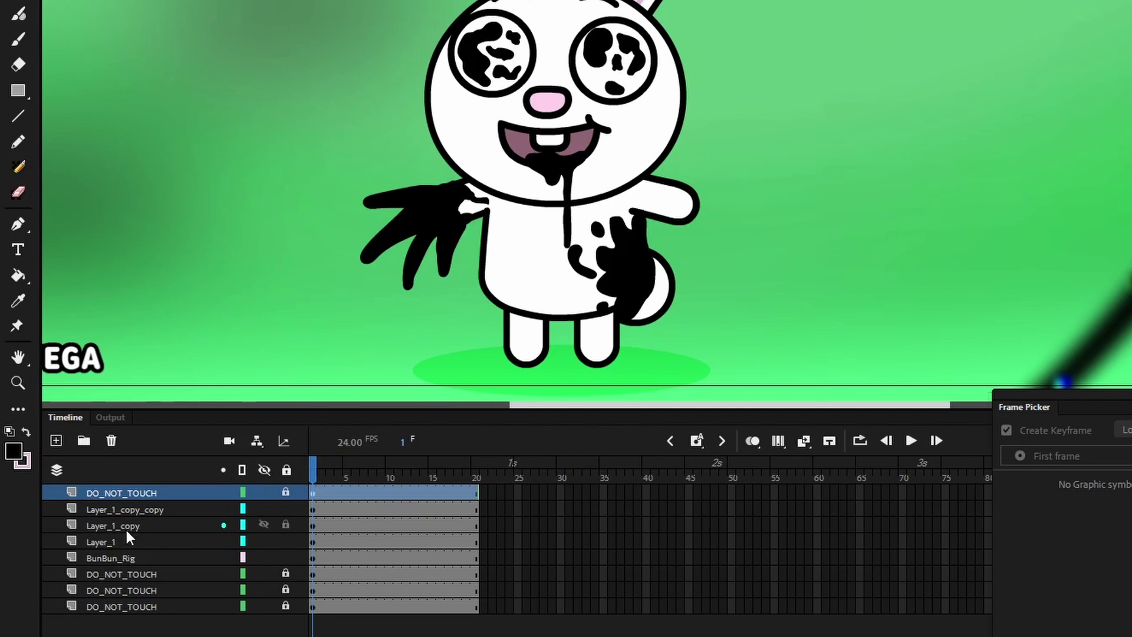
ctrl+click(126, 559)
ctrl+click(124, 573)
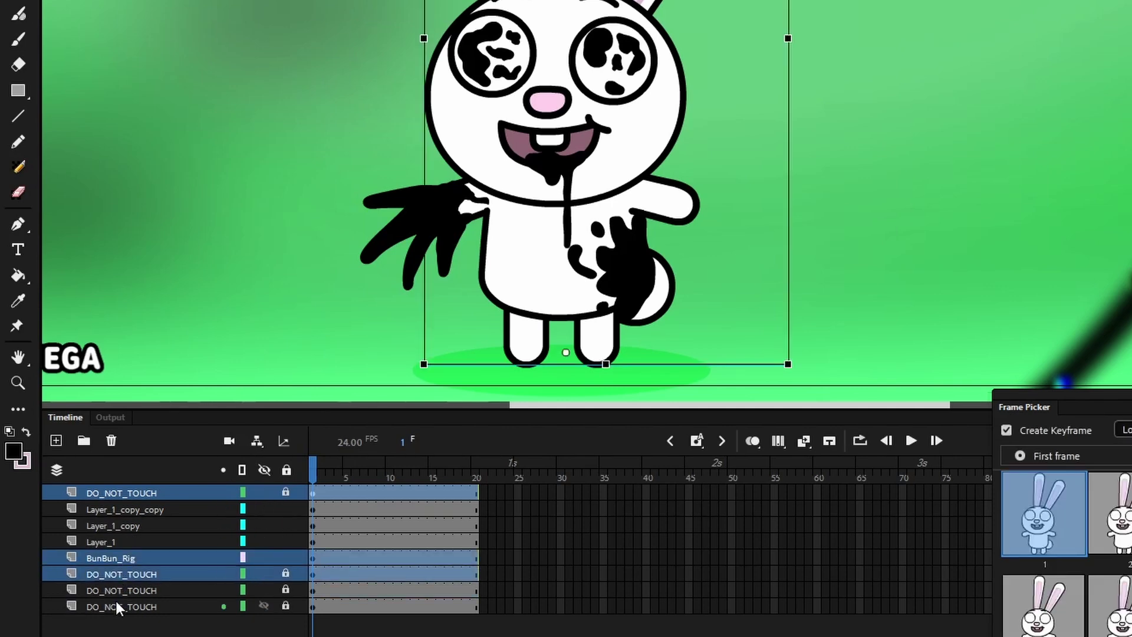
click(115, 589)
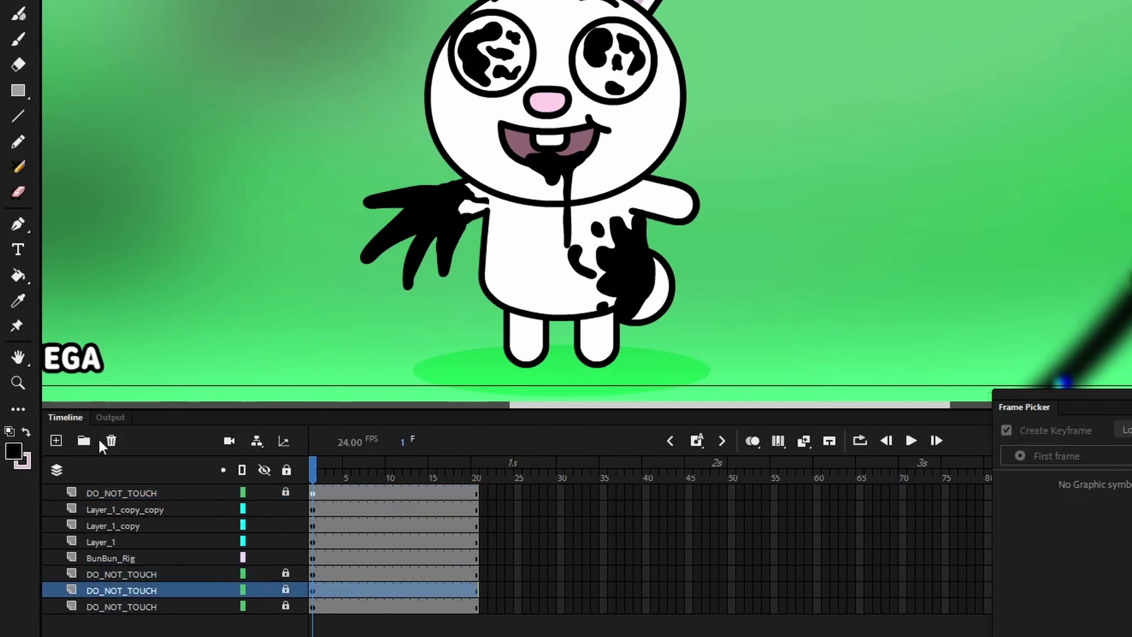
click(84, 441)
Move BunBun_Rig and the DO_NOT_TOUCH layers into Folder 1 and collapse it.
click(115, 575)
ctrl+click(115, 558)
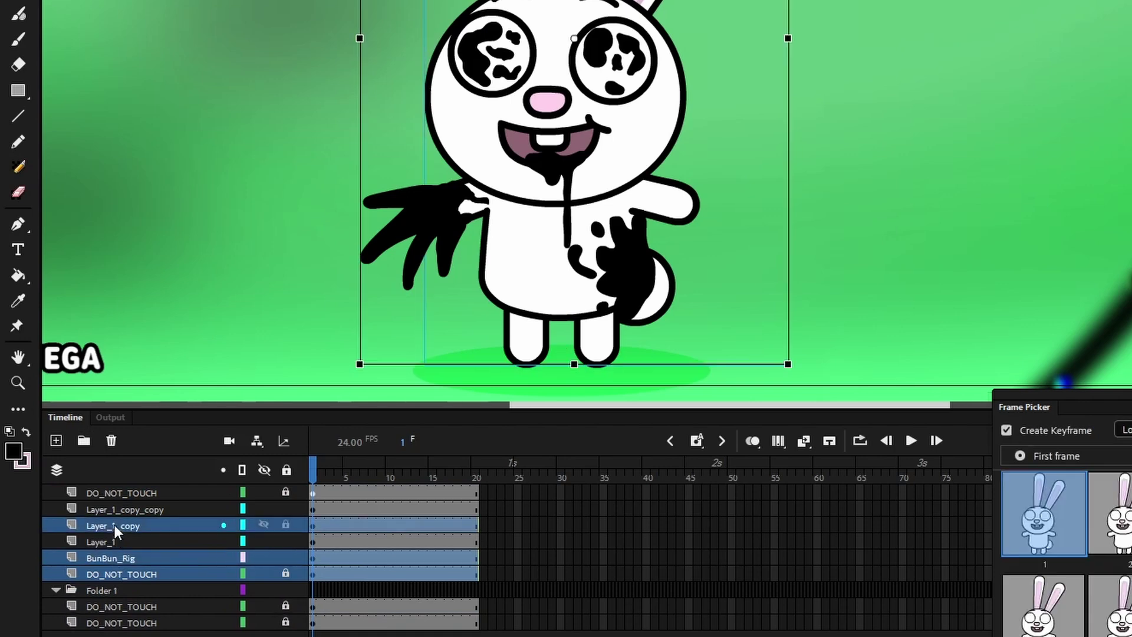
ctrl+click(115, 492)
ctrl+click(114, 605)
ctrl+click(115, 623)
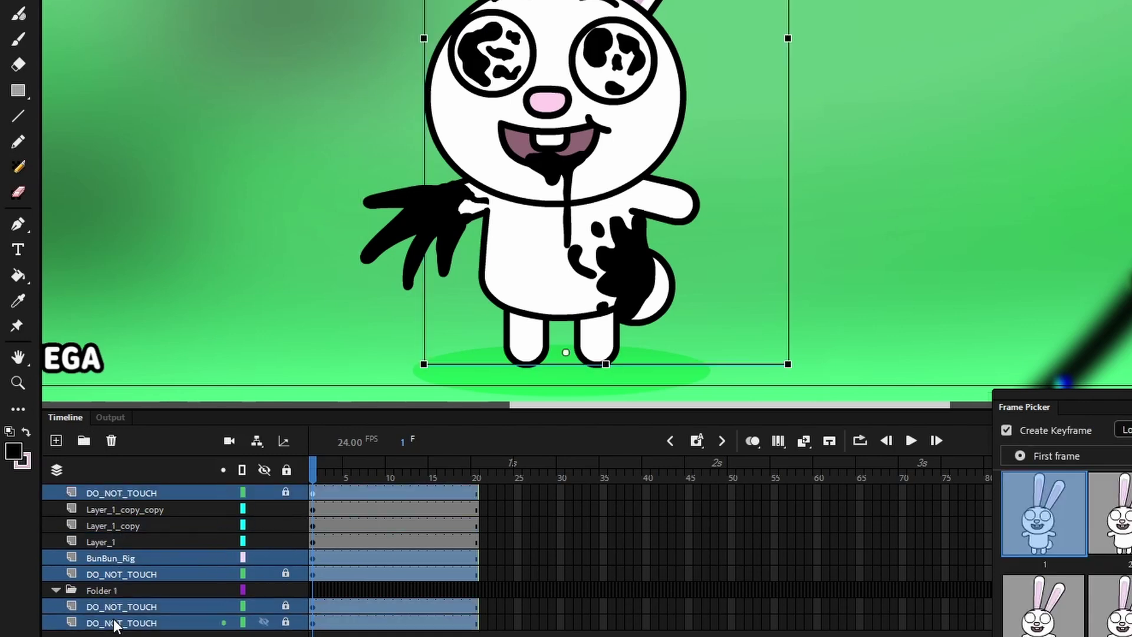
drag(125, 588, 125, 589)
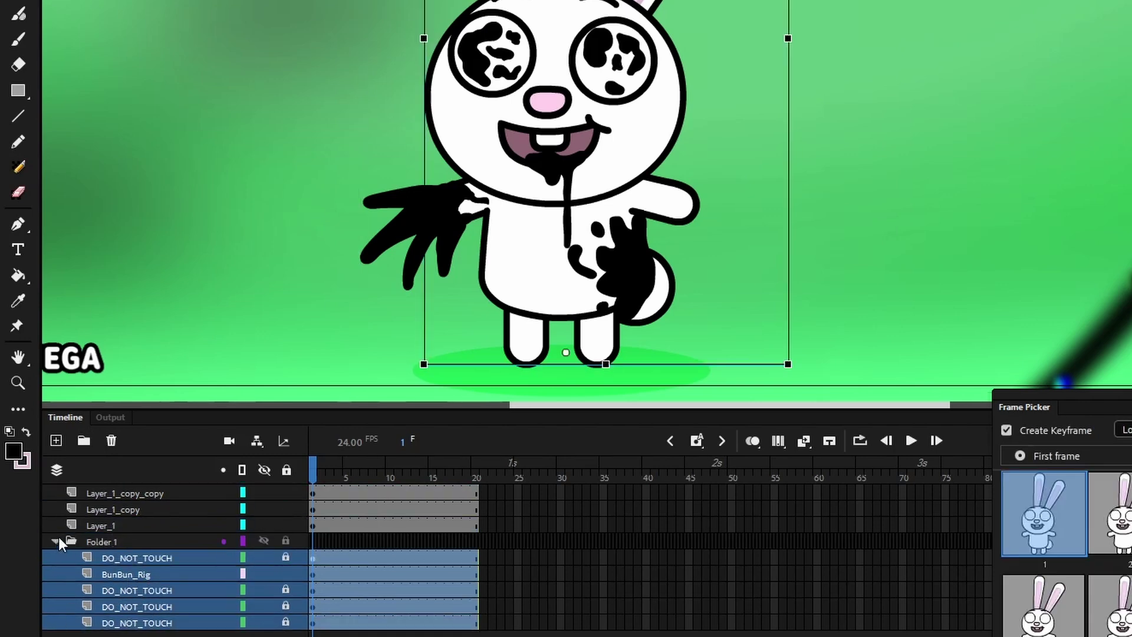
click(57, 537)
Lock Layer_1 and Layer_1_copy, leaving Layer_1_copy_copy editable.
click(183, 521)
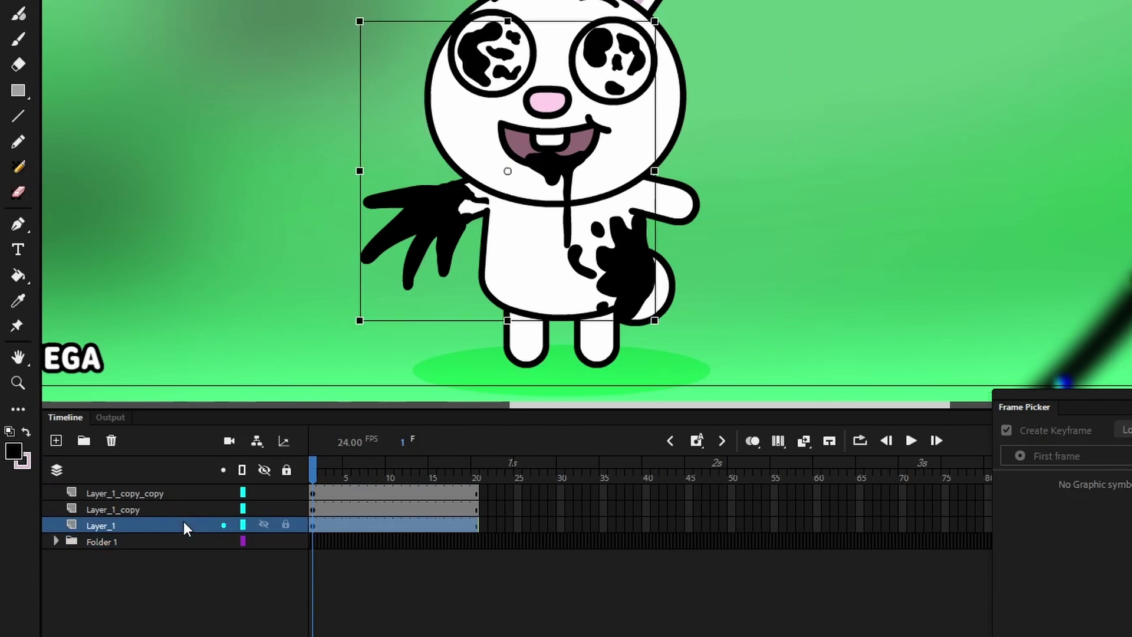
click(183, 509)
click(175, 495)
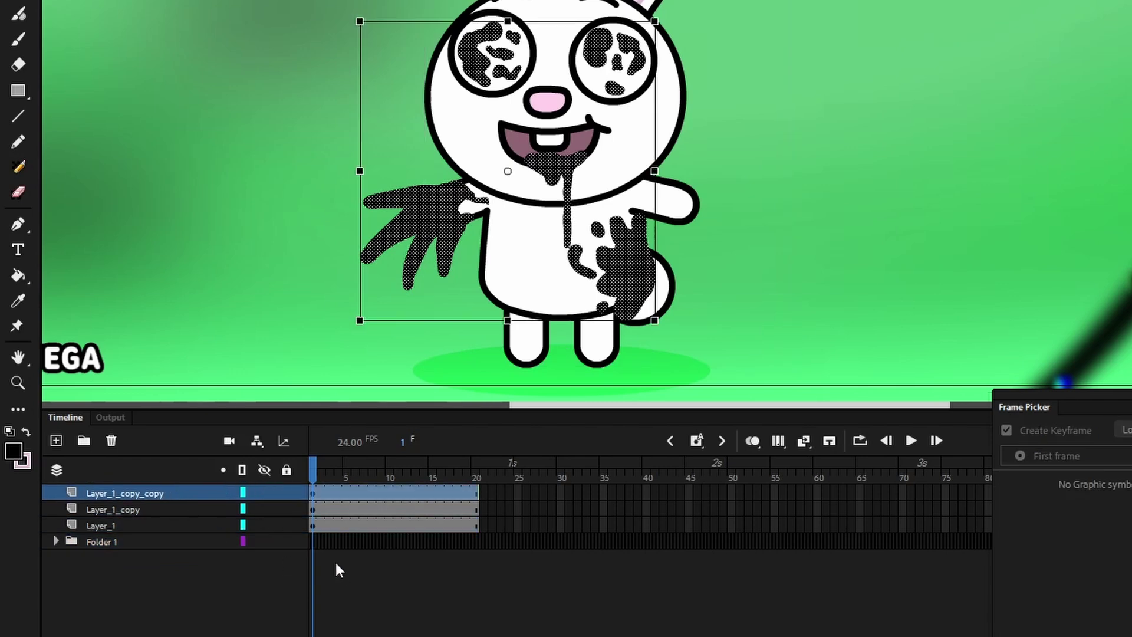
click(314, 525)
click(315, 508)
click(317, 493)
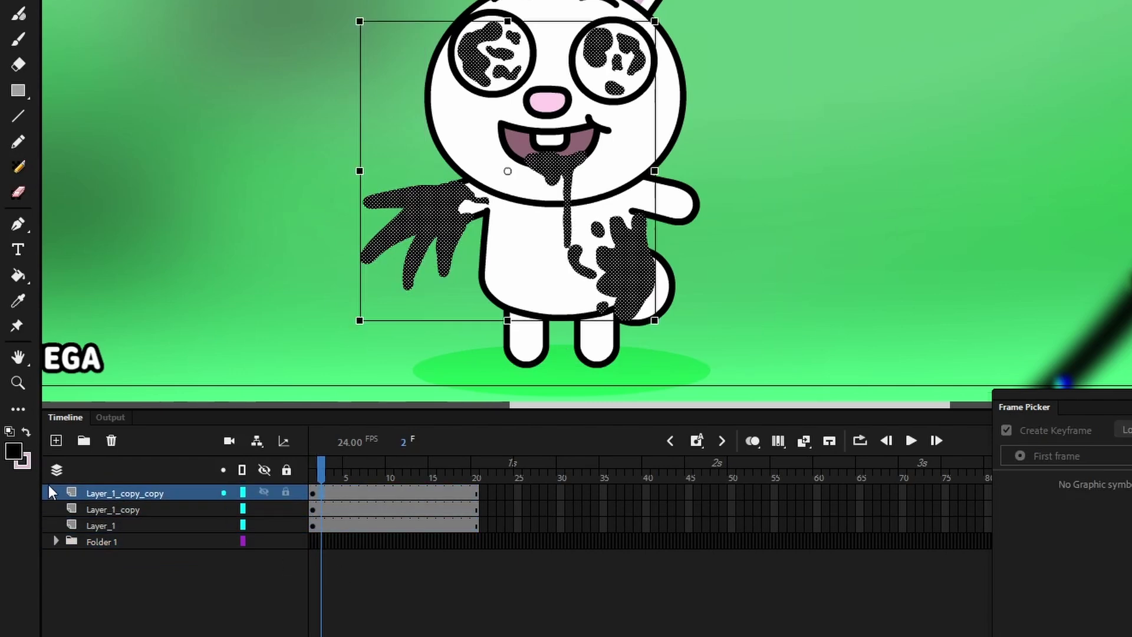
click(285, 508)
click(286, 524)
click(314, 494)
Shrink Layer_1_copy_copy's ink splatter to a blot beside the mouth, then lock it.
click(314, 494)
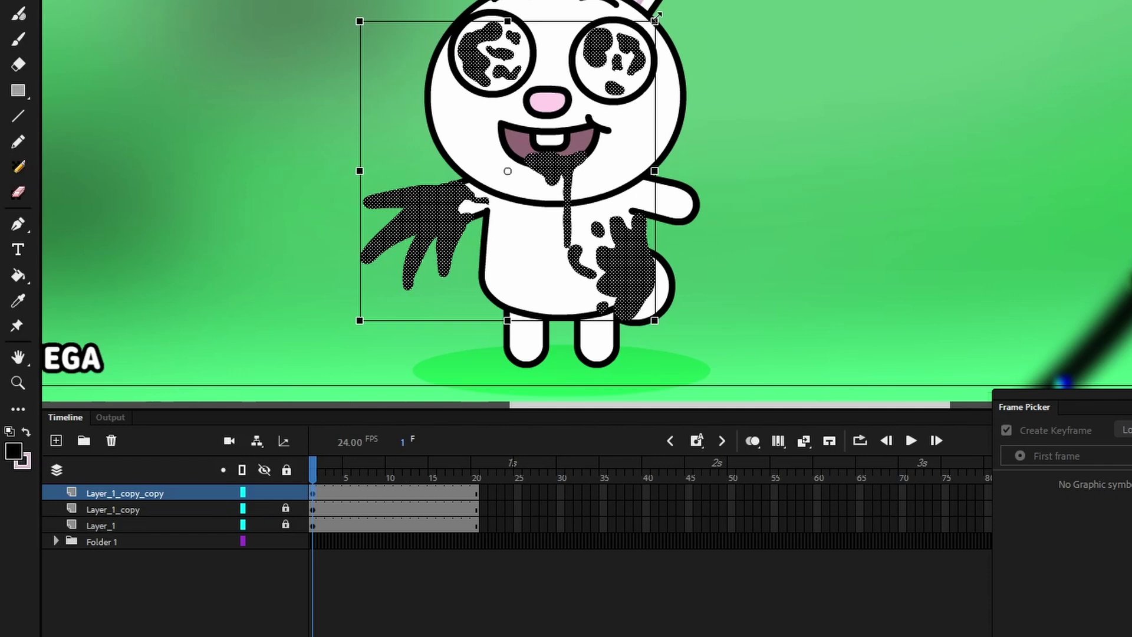
drag(656, 19, 523, 151)
click(715, 202)
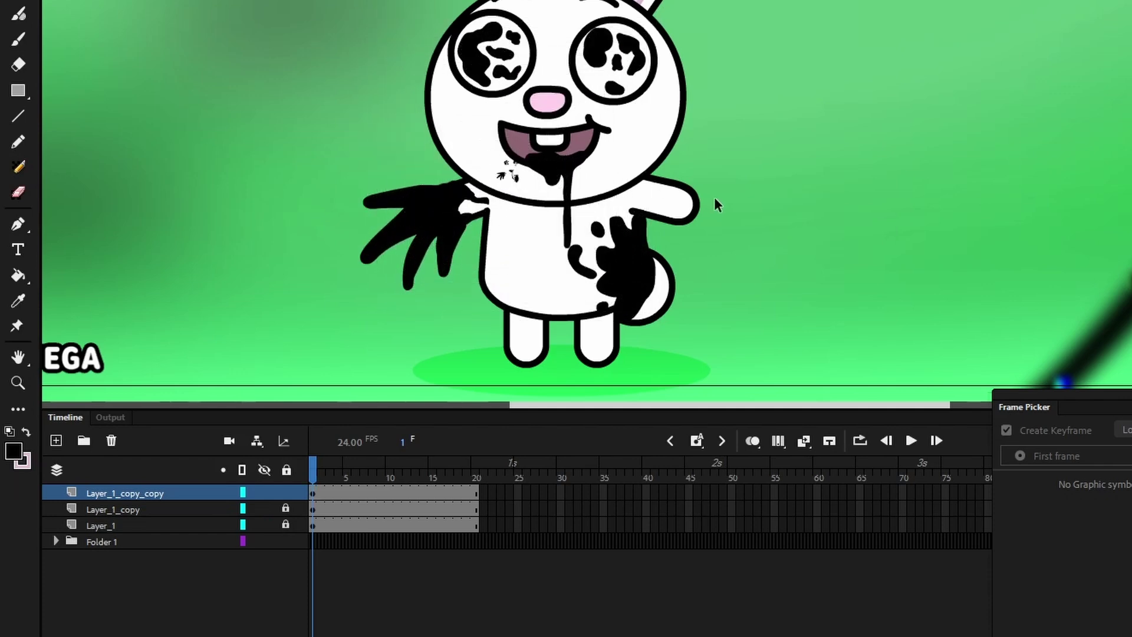
click(286, 492)
Shrink the Layer_1_copy and Layer_1 splatters to blots beside the mouth.
click(298, 509)
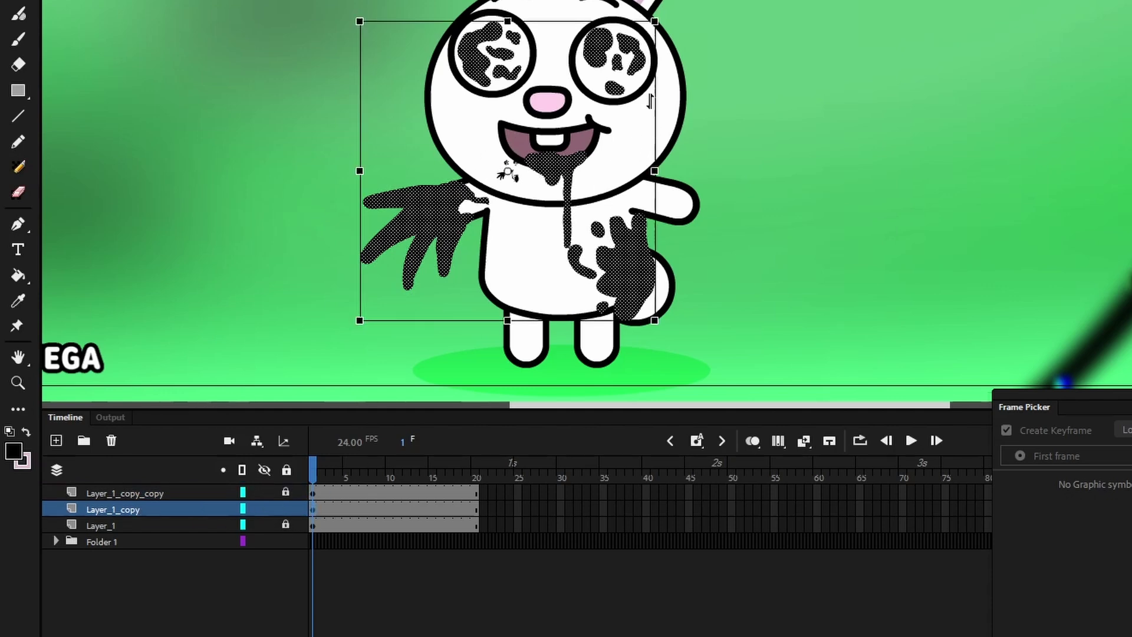
click(508, 171)
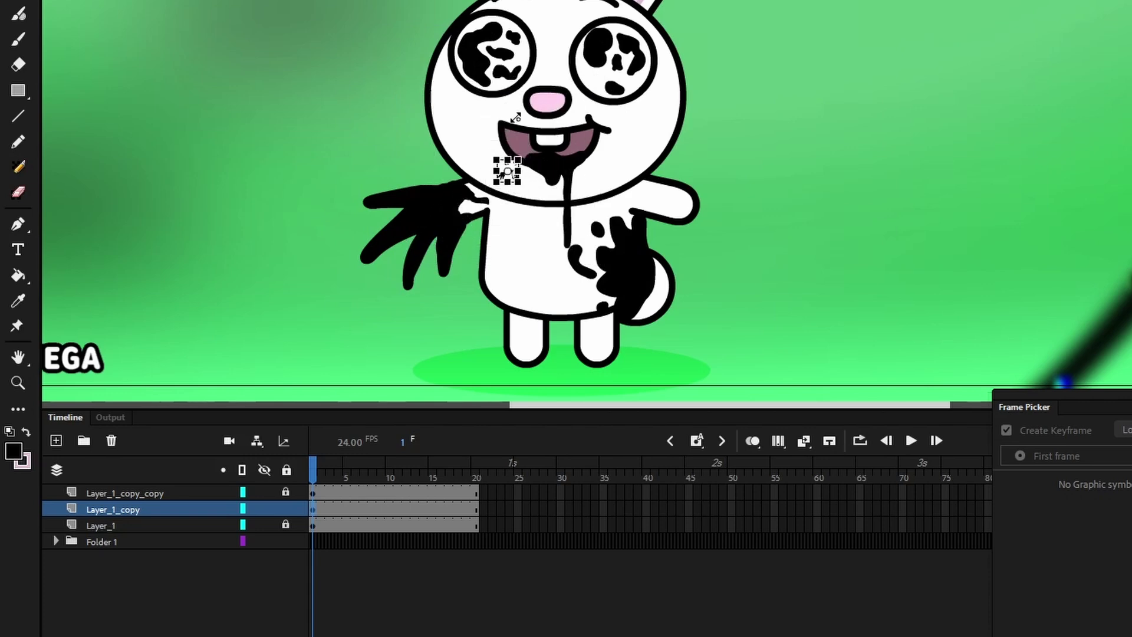
click(286, 509)
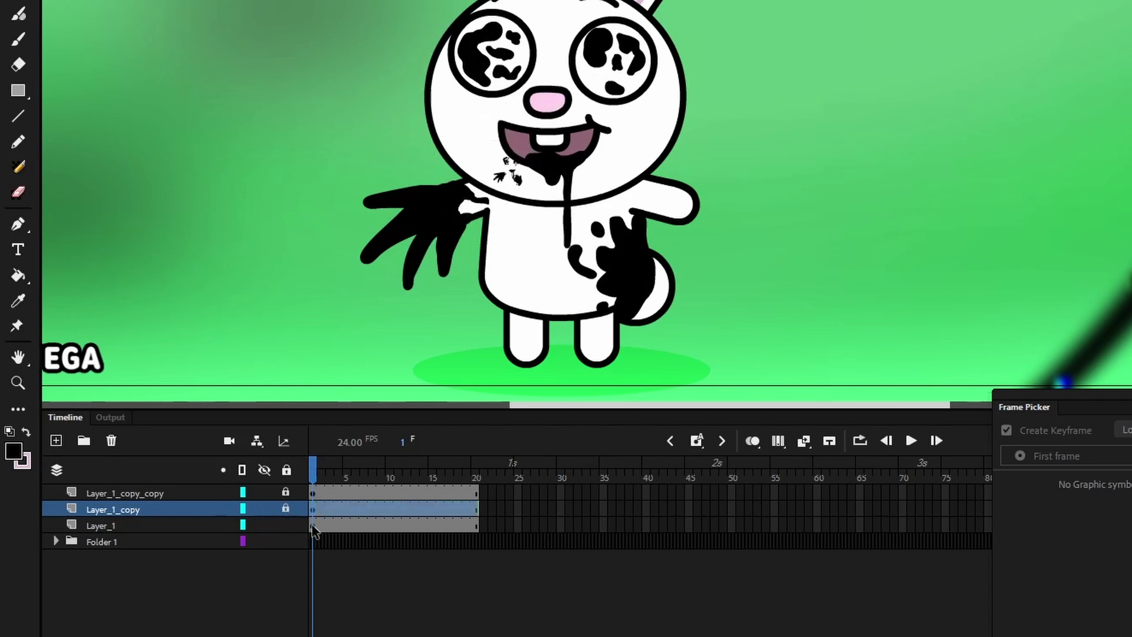
click(313, 525)
drag(655, 22, 524, 152)
click(283, 218)
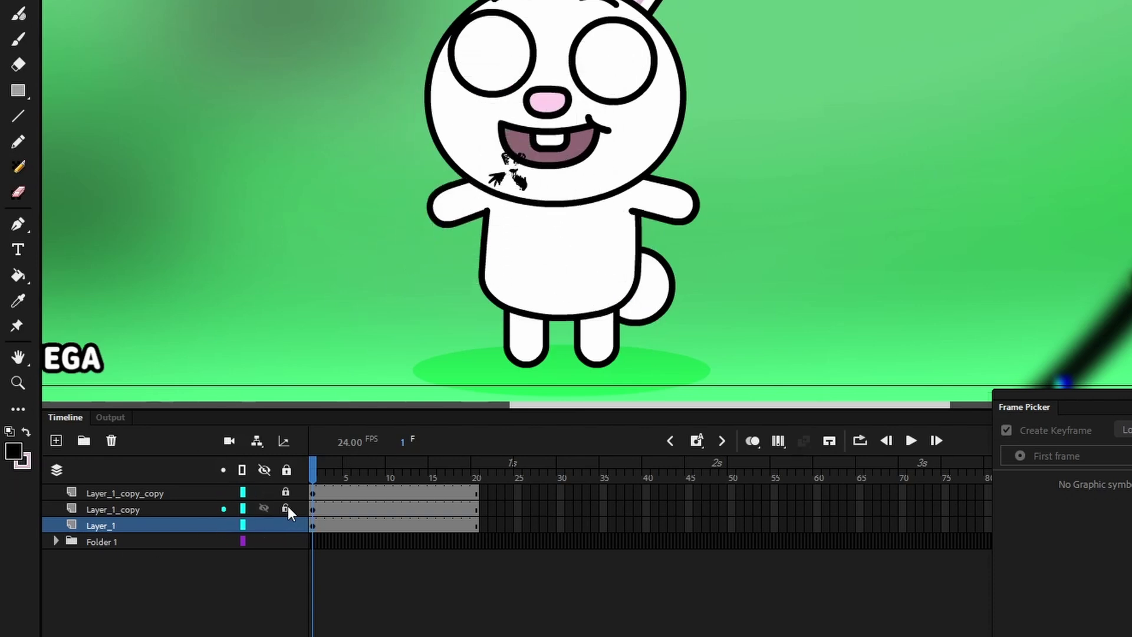
Unlock the copied layers and convert the first mouth splatter into a bitmap.
alt+click(286, 521)
click(507, 171)
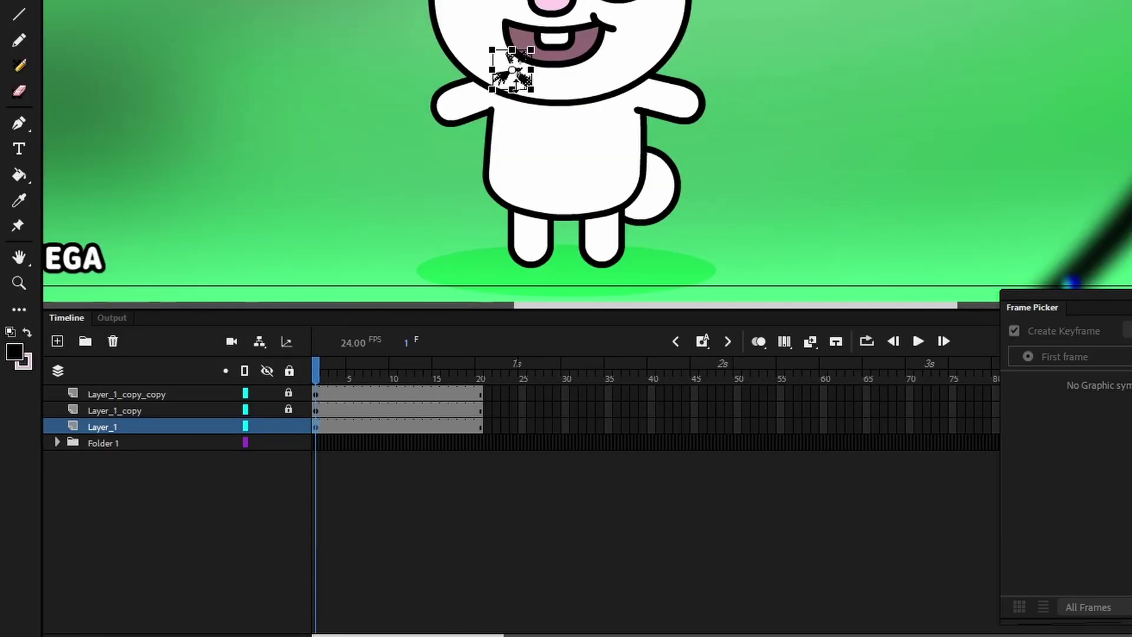
right_click(520, 178)
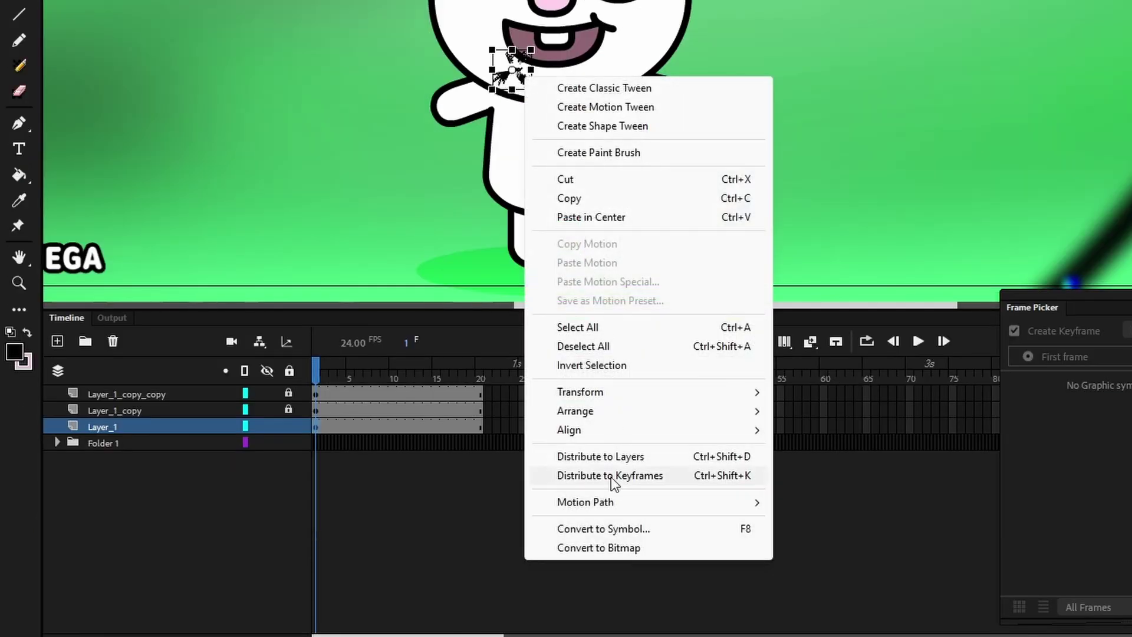
click(614, 543)
Convert Layer_1_copy's mouth splatter into a bitmap.
click(199, 410)
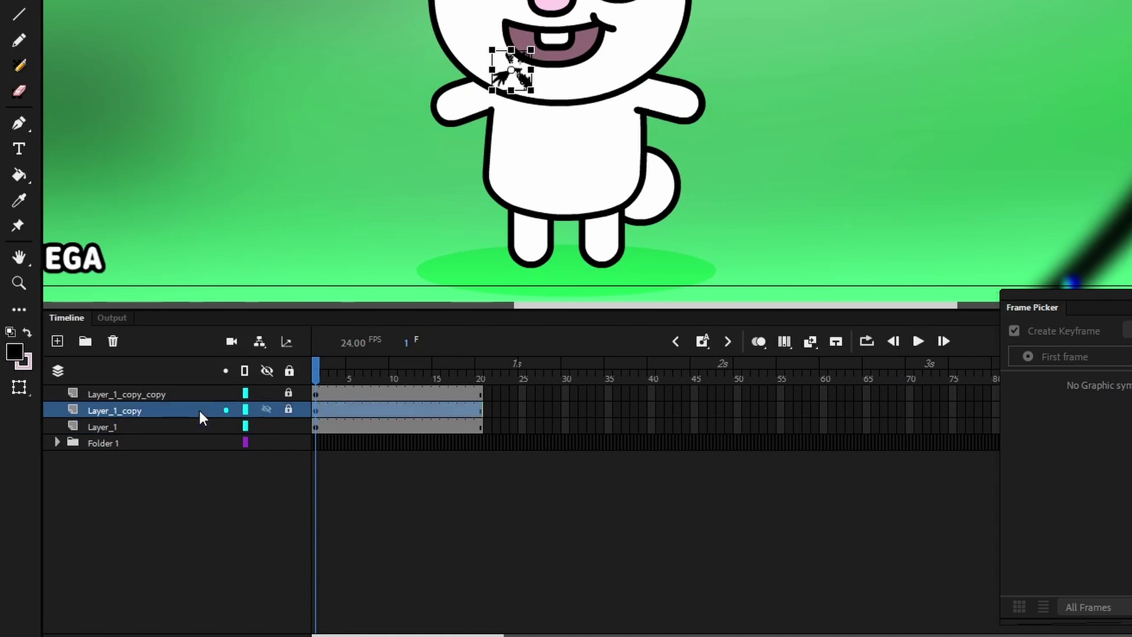
click(316, 406)
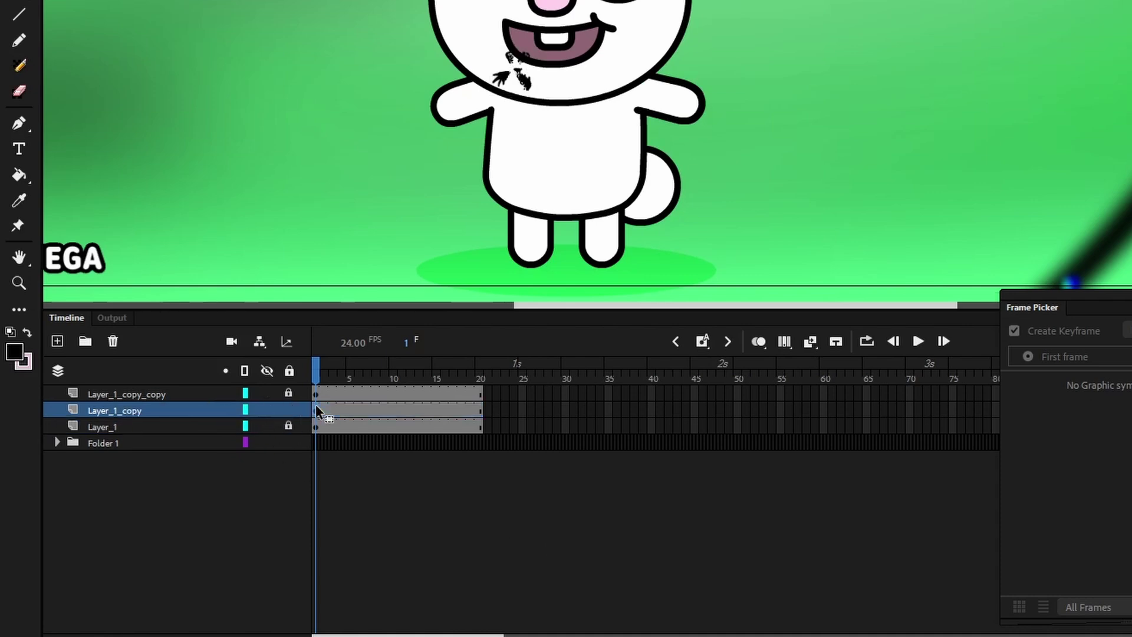
right_click(520, 77)
click(629, 549)
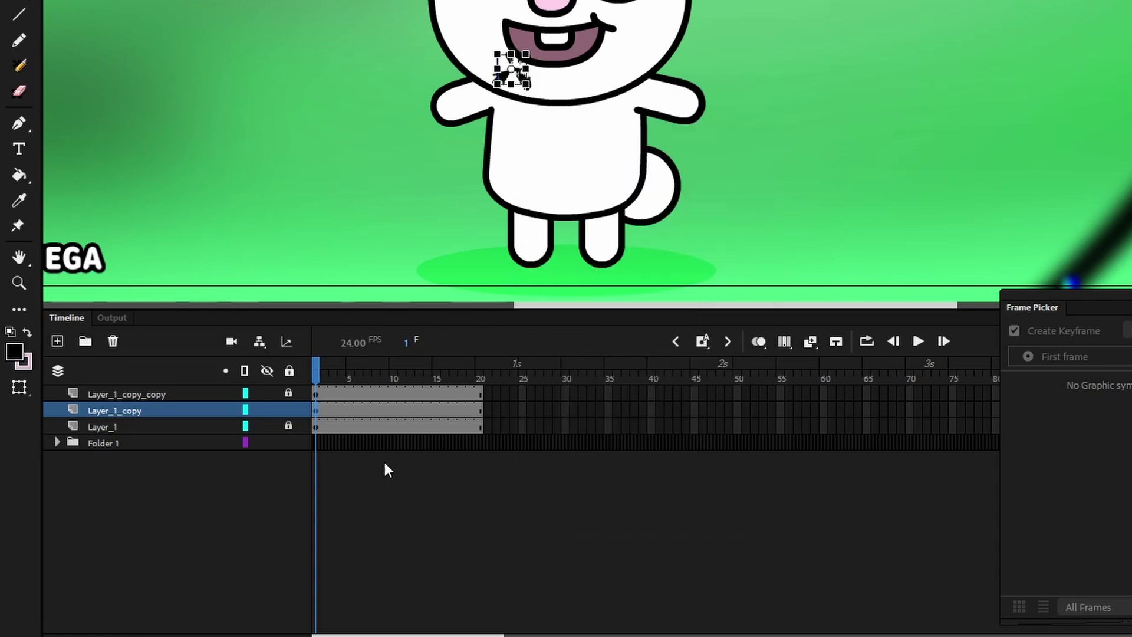
Lock Layer_1_copy and convert Layer_1_copy_copy's mouth splatter into a bitmap.
click(287, 409)
click(289, 393)
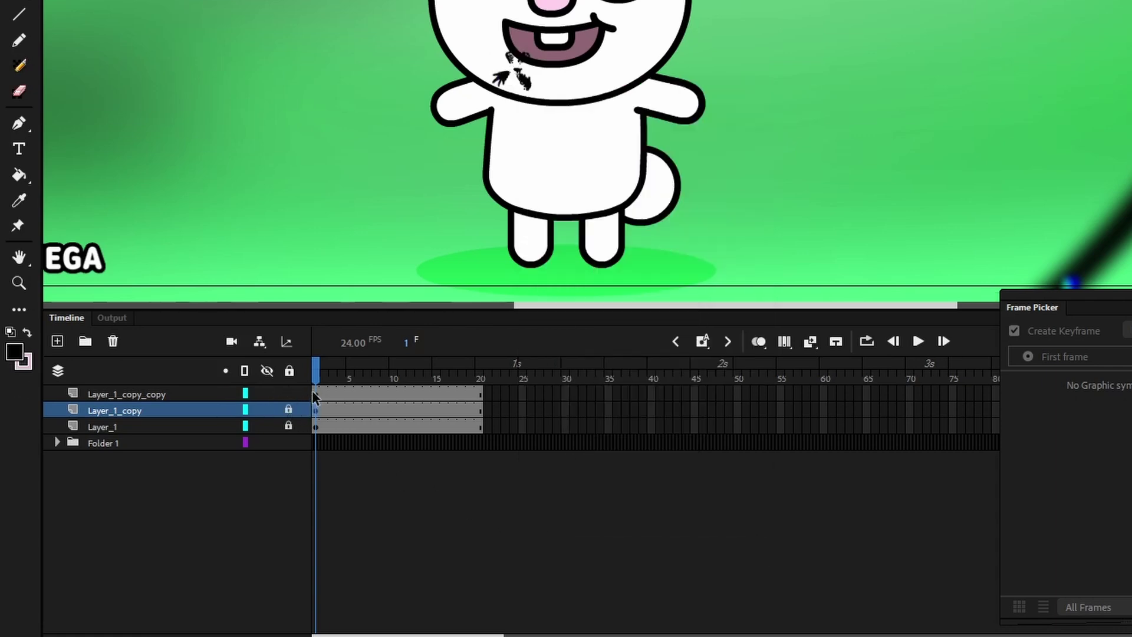
click(317, 394)
right_click(510, 72)
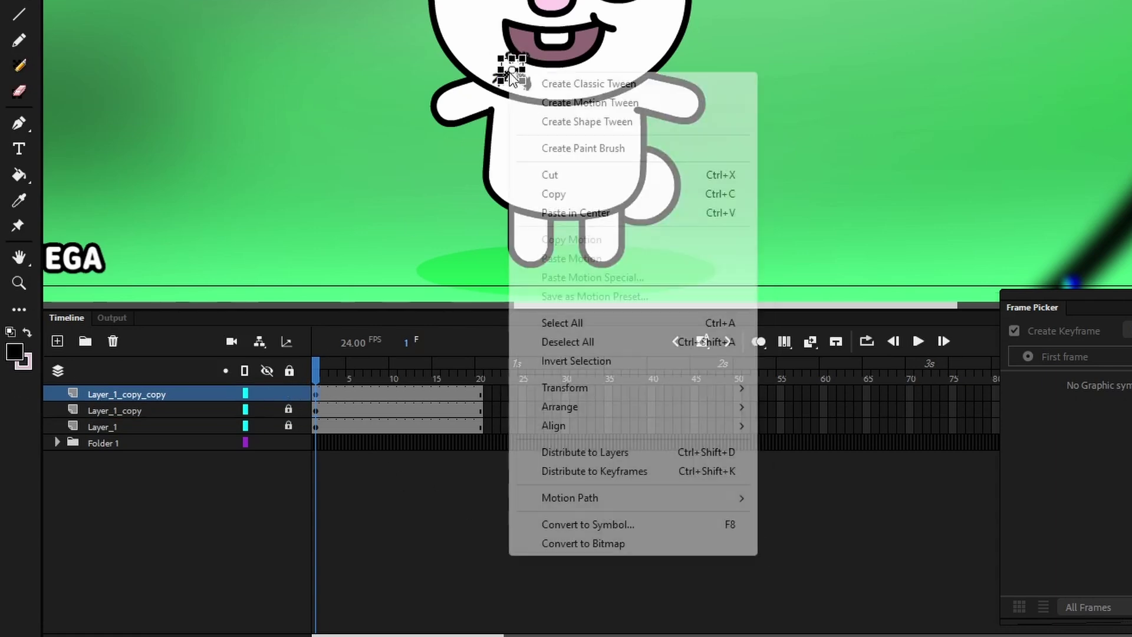
click(611, 549)
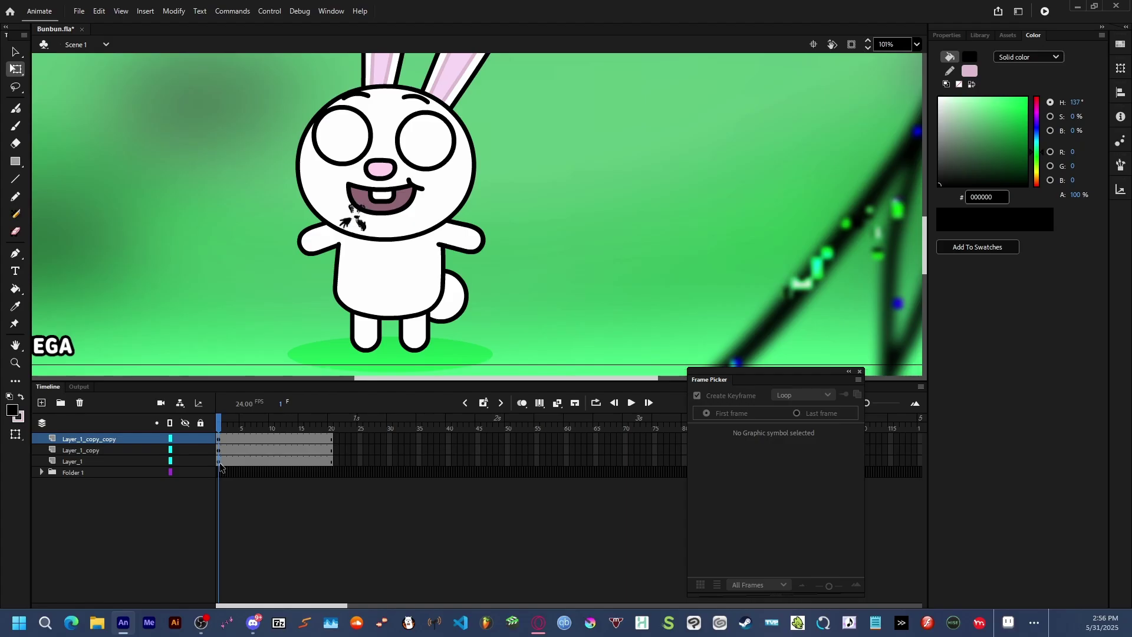
click(315, 427)
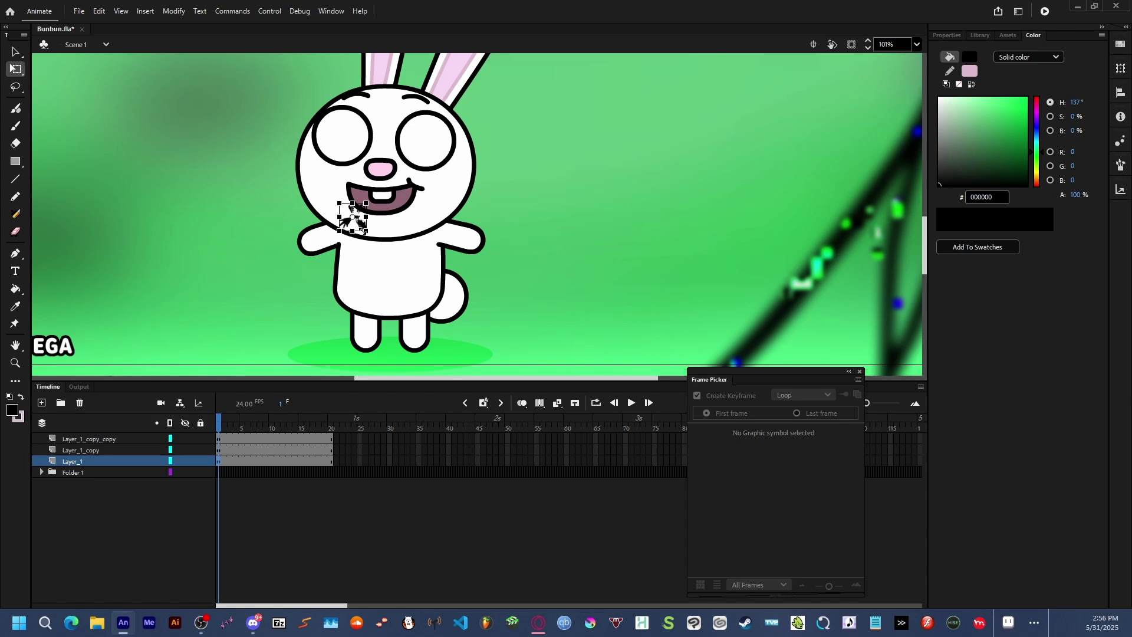
Scale the bitmap splatters on Layer_1, Layer_1_copy and Layer_1_copy_copy back up over the bunny.
drag(366, 231, 471, 323)
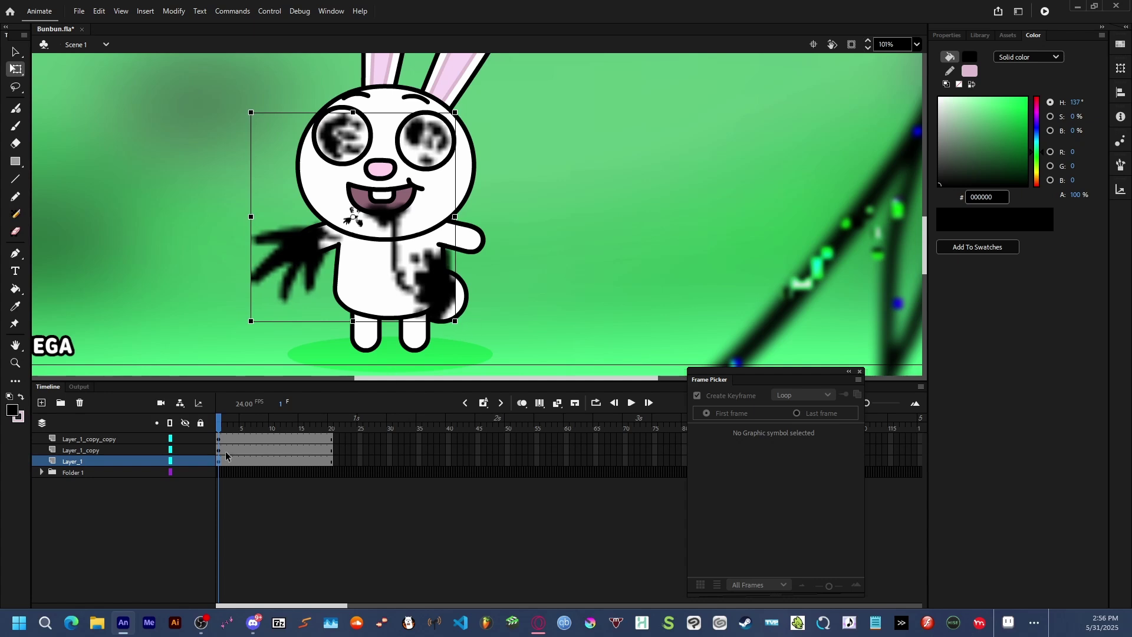
click(354, 219)
drag(361, 226, 450, 339)
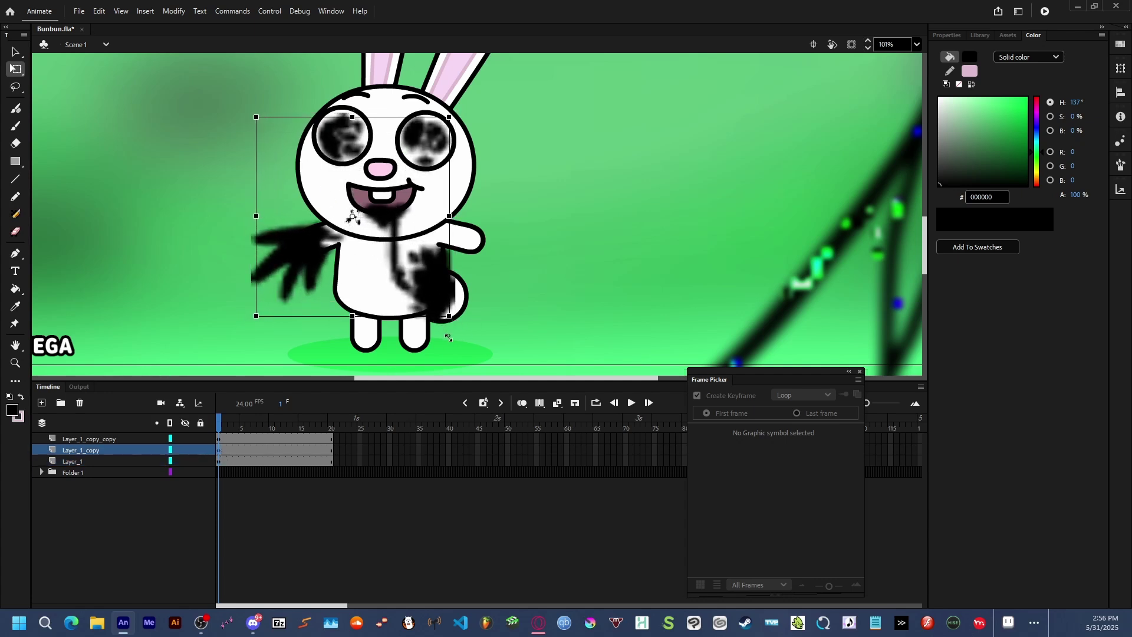
click(218, 439)
drag(362, 226, 451, 322)
click(531, 262)
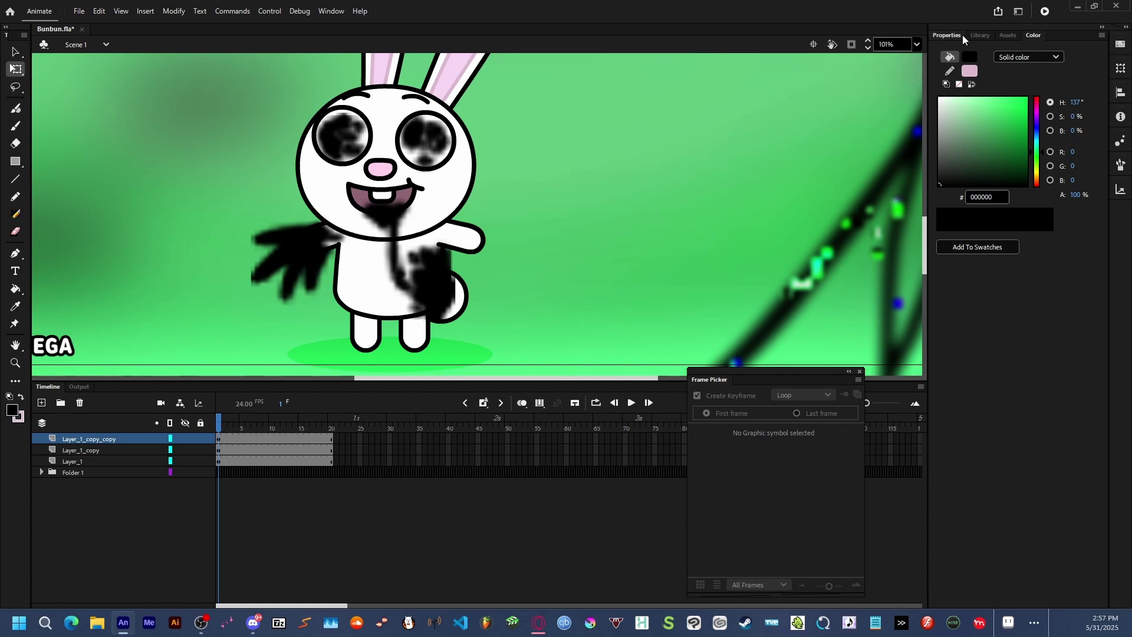
Select Bitmap 1 through Bitmap 3 in the Library and open their Properties.
click(947, 36)
click(980, 35)
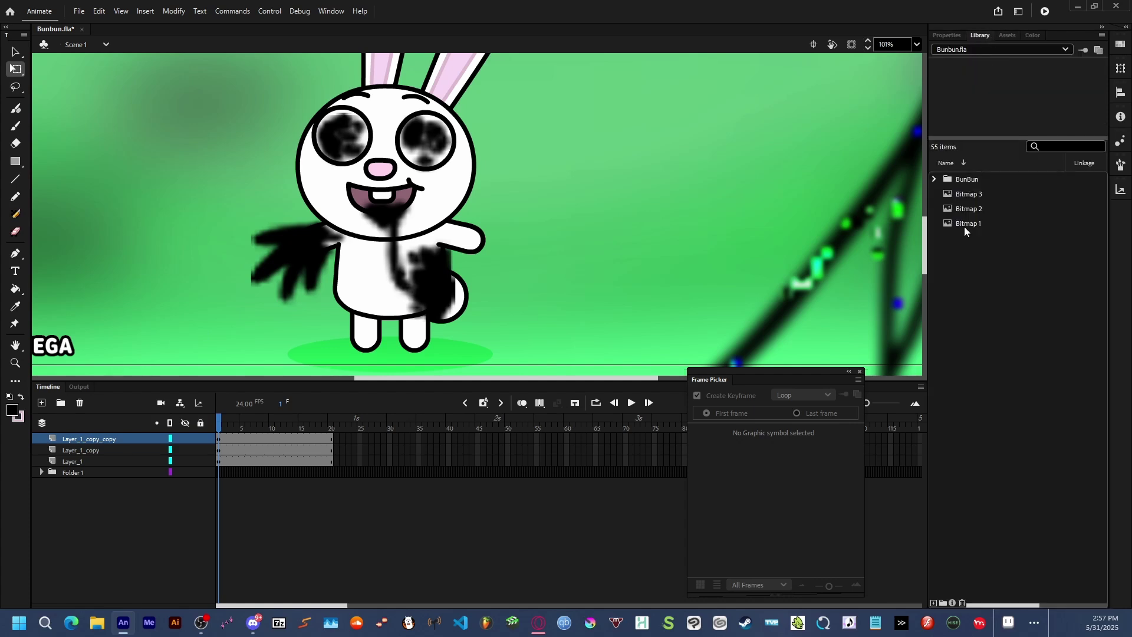
click(955, 194)
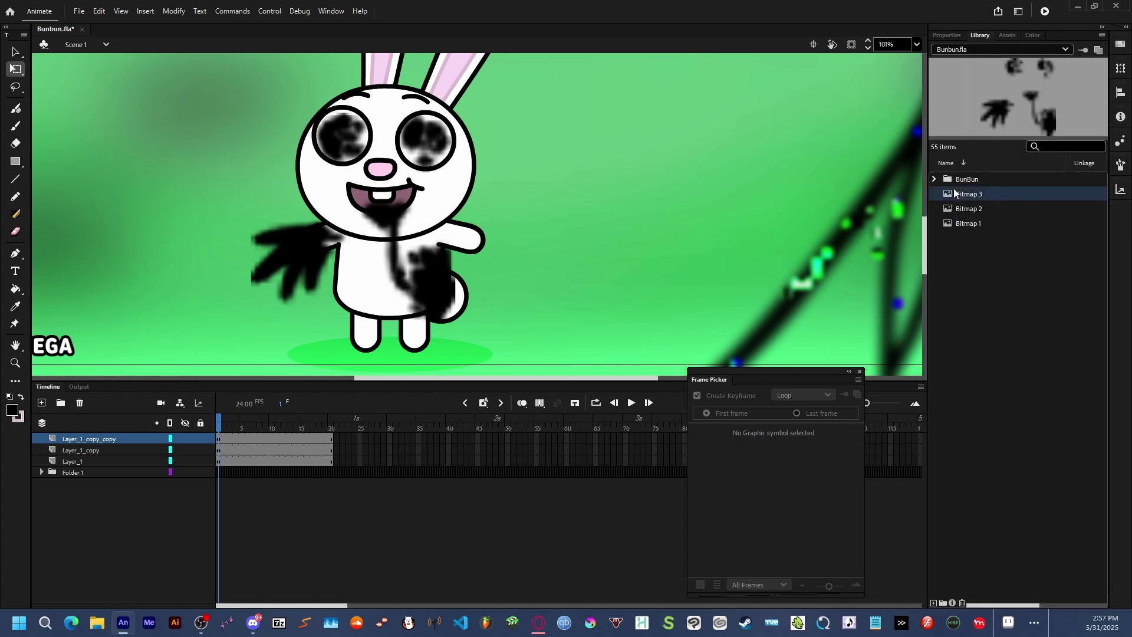
shift+click(965, 222)
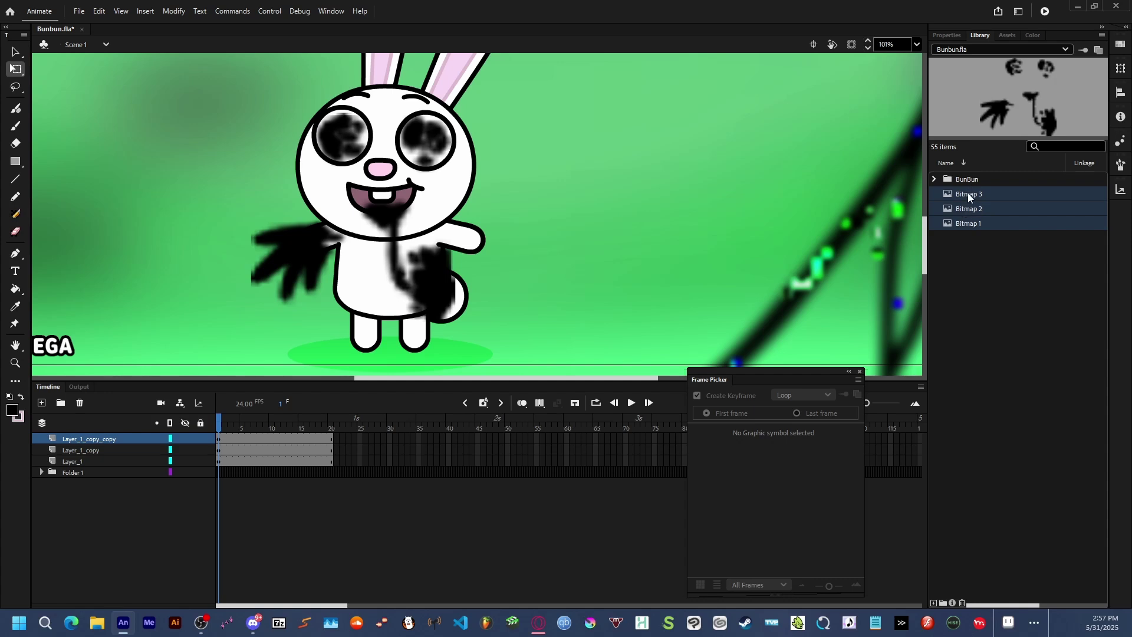
click(968, 193)
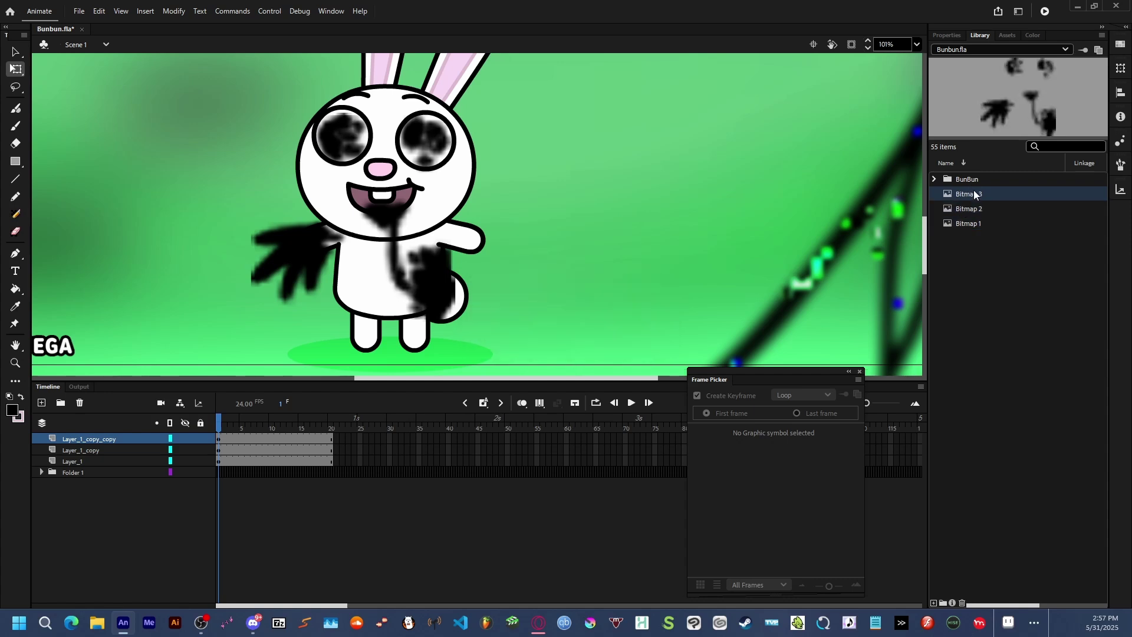
shift+click(967, 225)
right_click(967, 221)
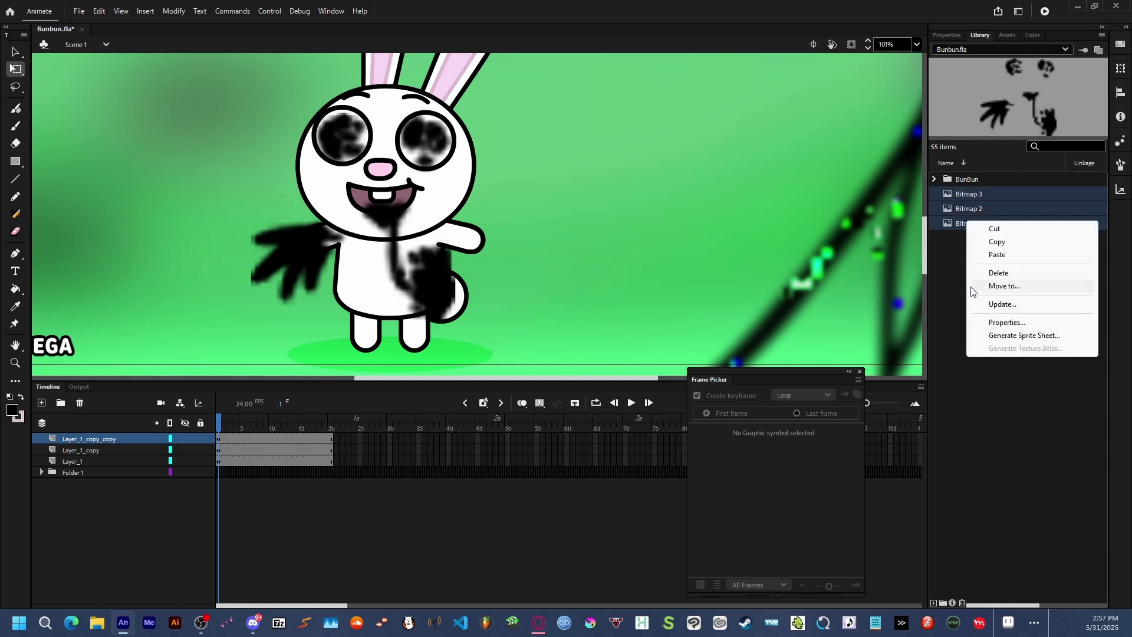
click(981, 322)
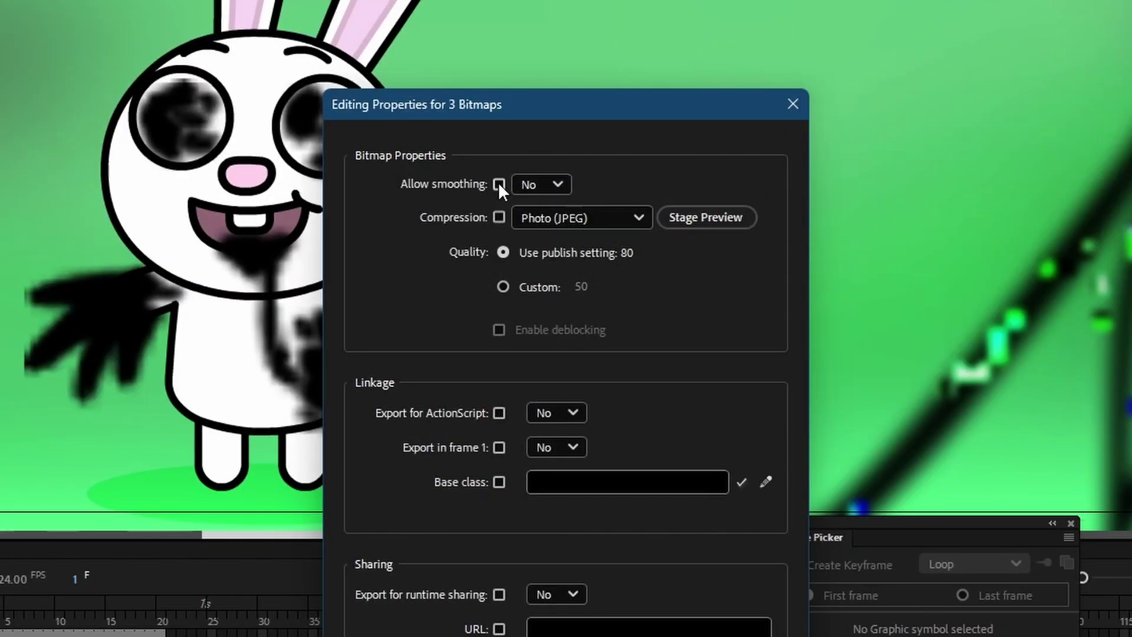
Set Allow smoothing to No and Compression to Lossless (PNG/GIF) for all three bitmaps.
click(499, 184)
click(525, 184)
click(539, 214)
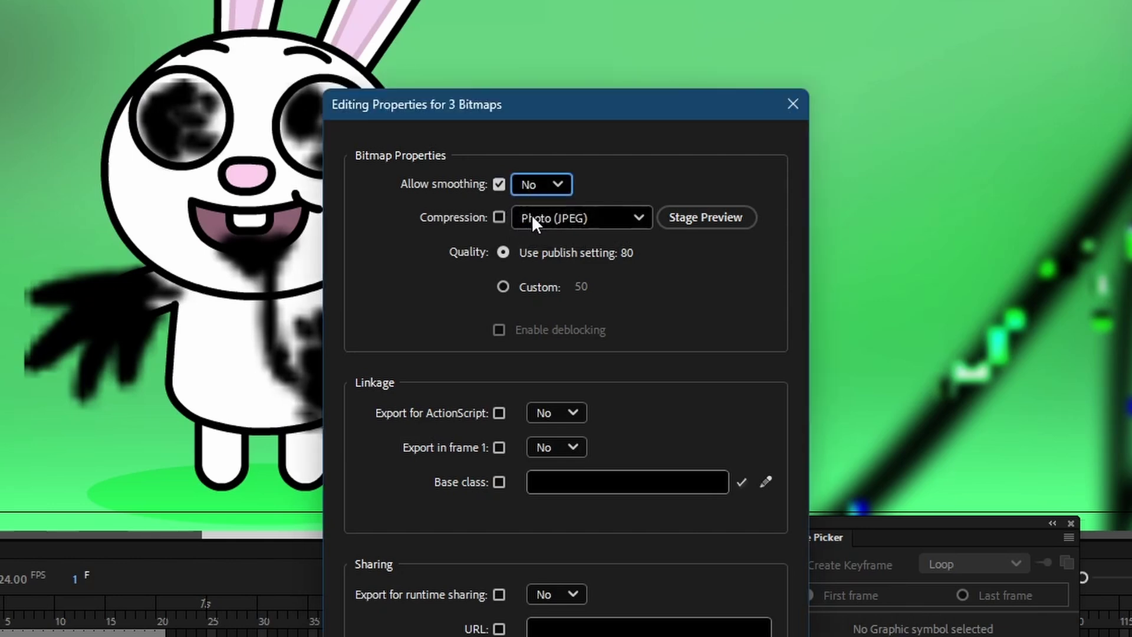
click(532, 216)
click(542, 270)
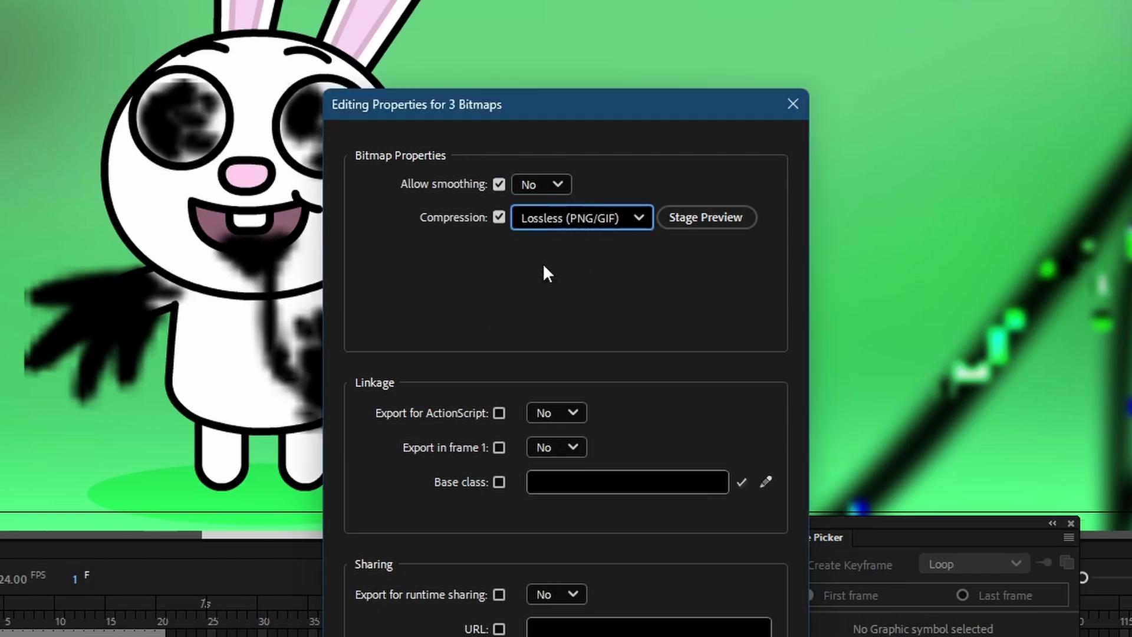
key(Return)
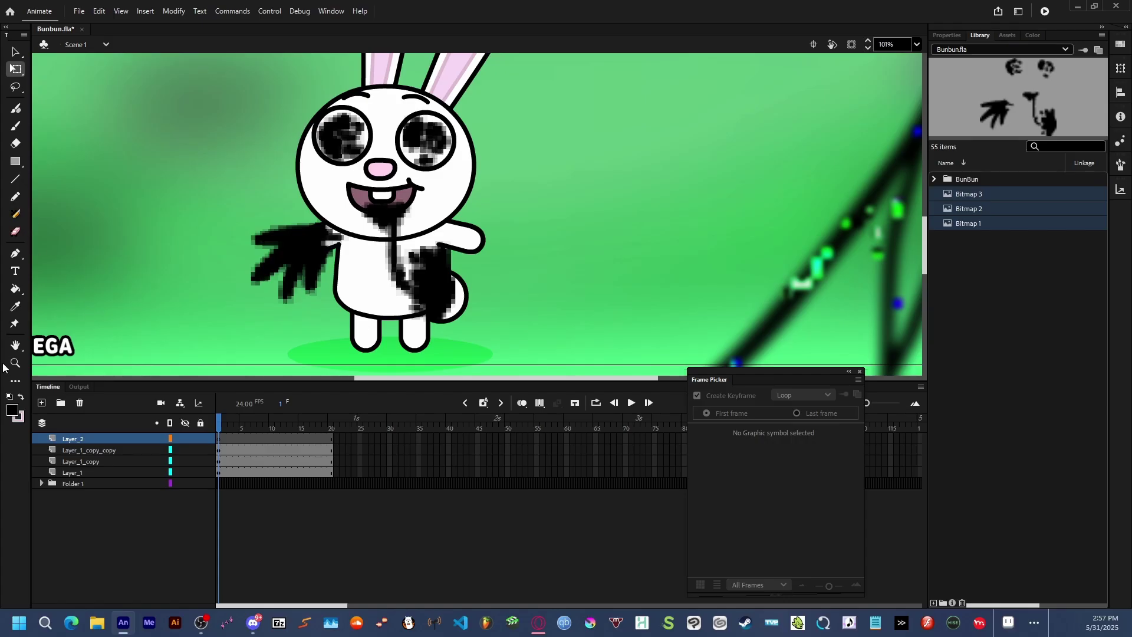
Add the dotted pixel brush to the toolbar and set the fill colour to white.
click(15, 381)
drag(185, 190, 17, 215)
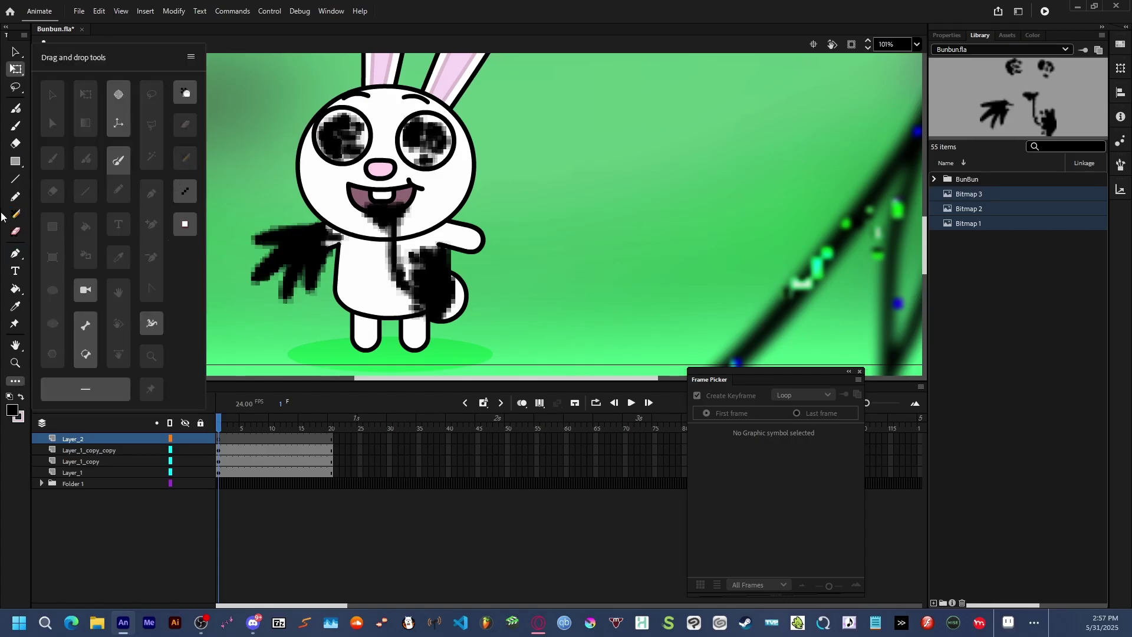
click(285, 512)
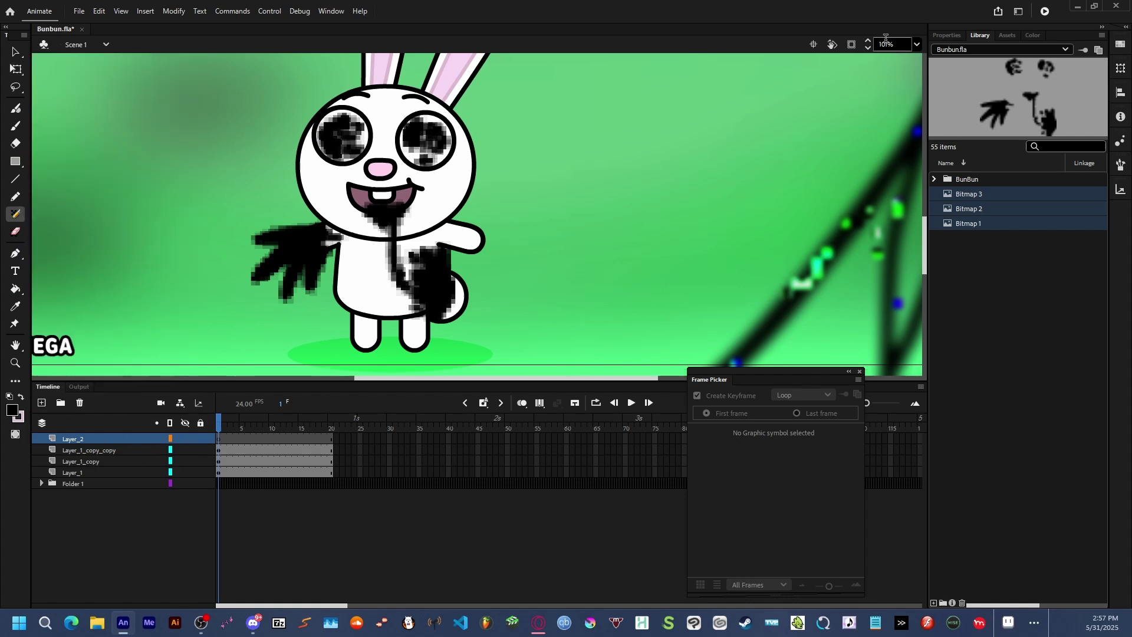
click(1033, 36)
click(940, 98)
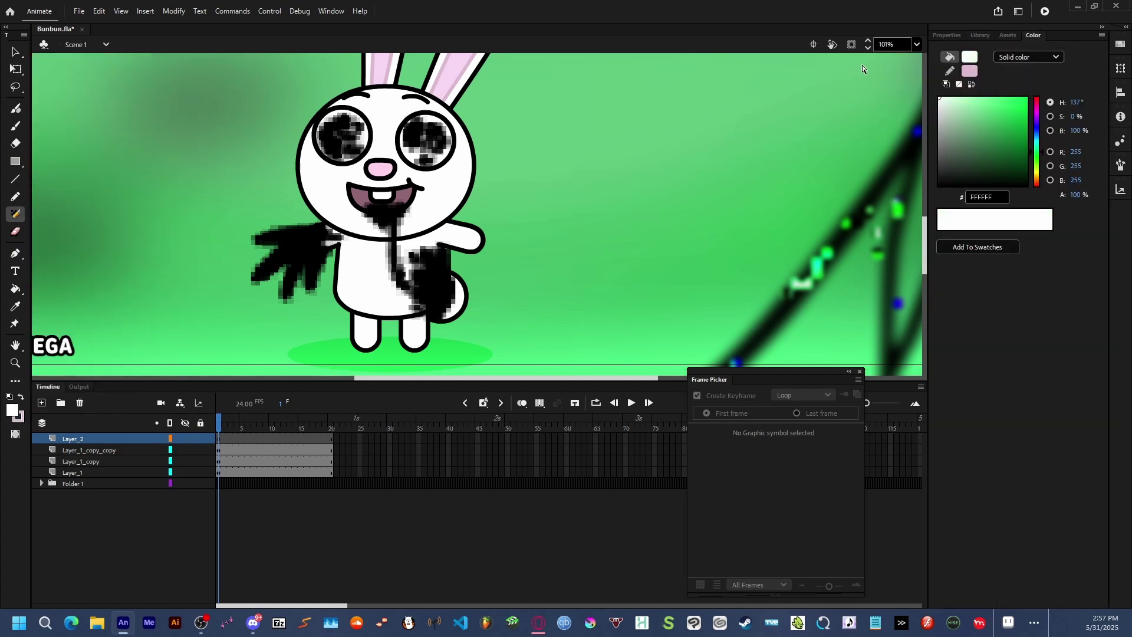
Raise the pixel brush size from 7 to 11, undoing the test dot.
click(942, 34)
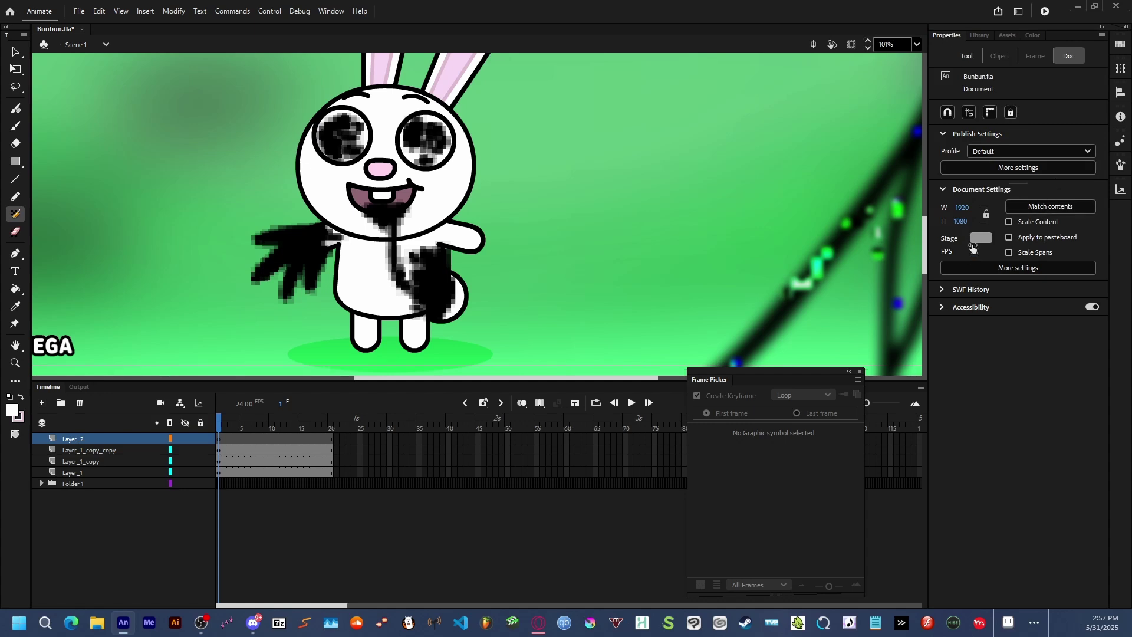
click(978, 52)
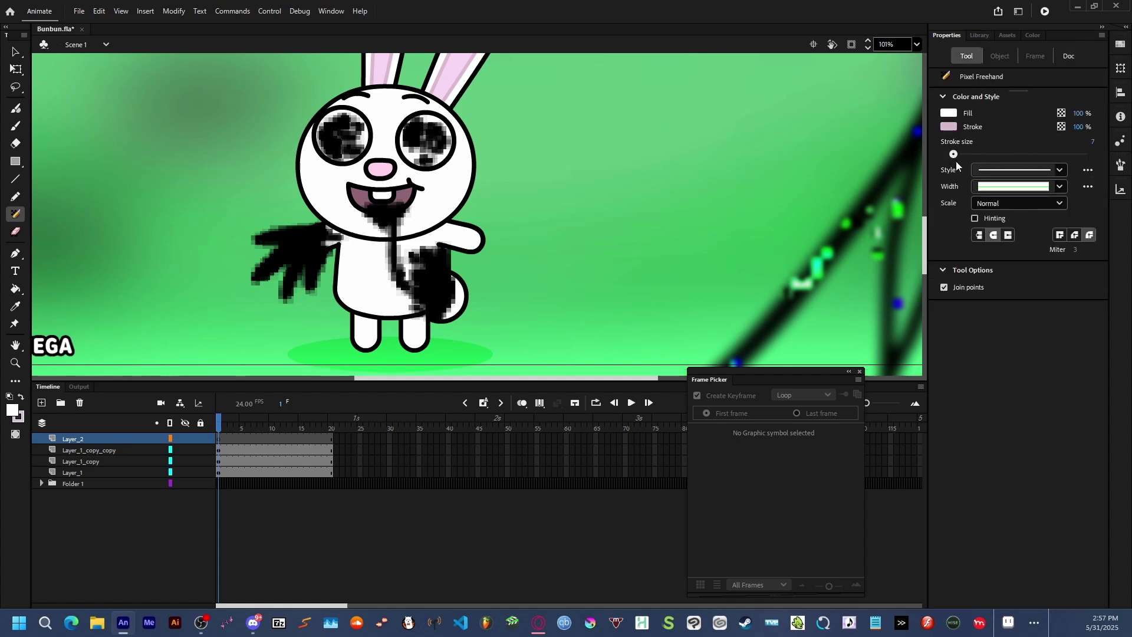
click(440, 286)
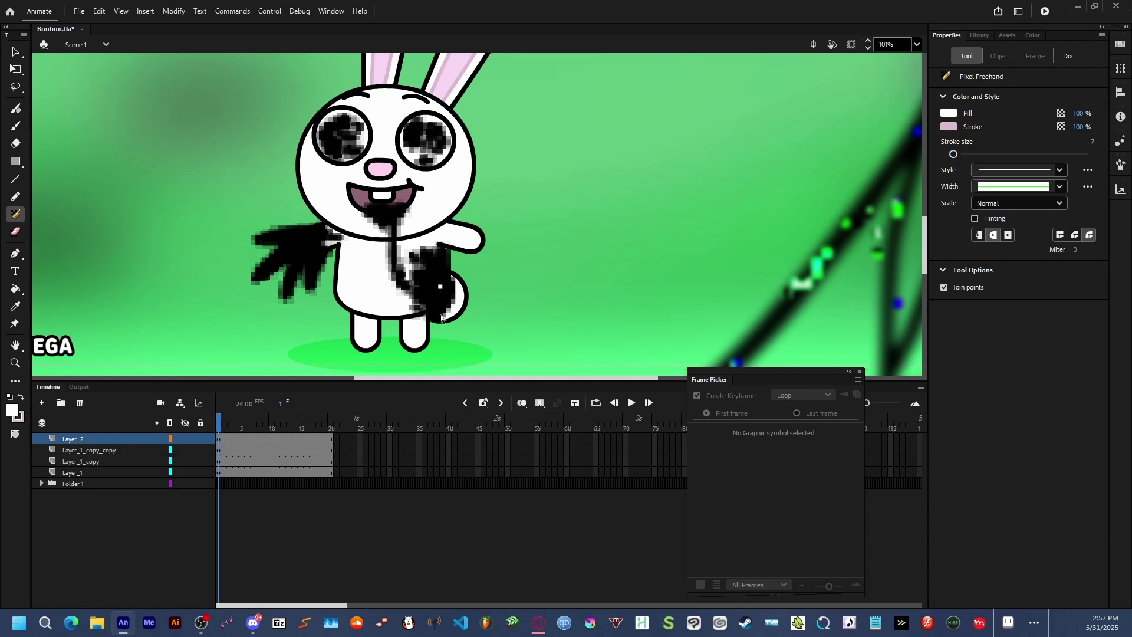
key(ctrl+z)
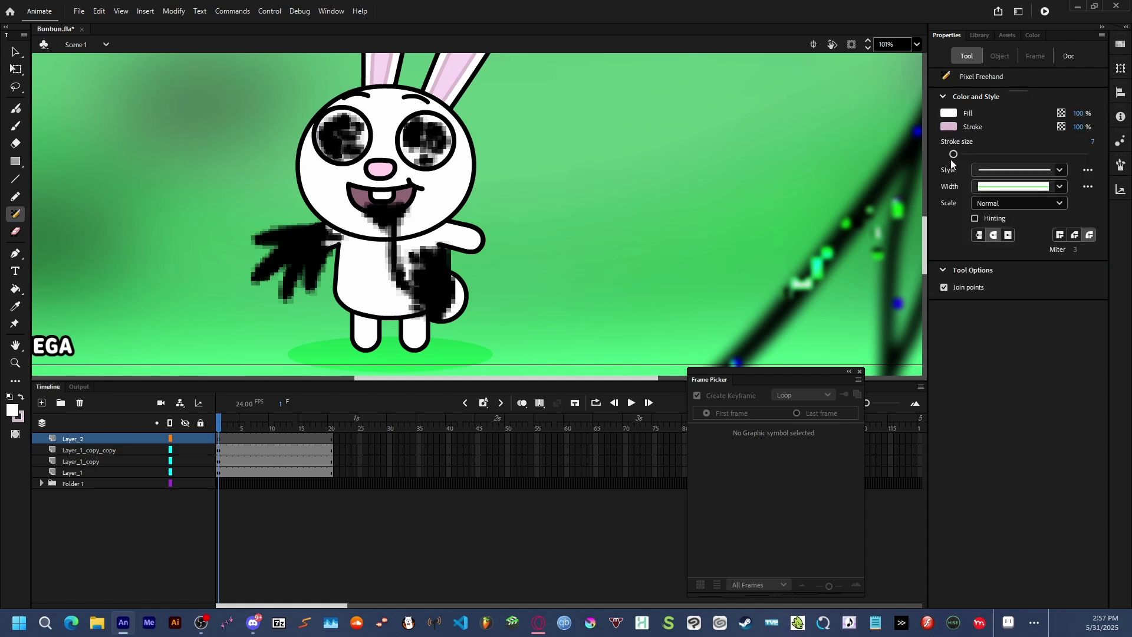
drag(954, 154, 957, 153)
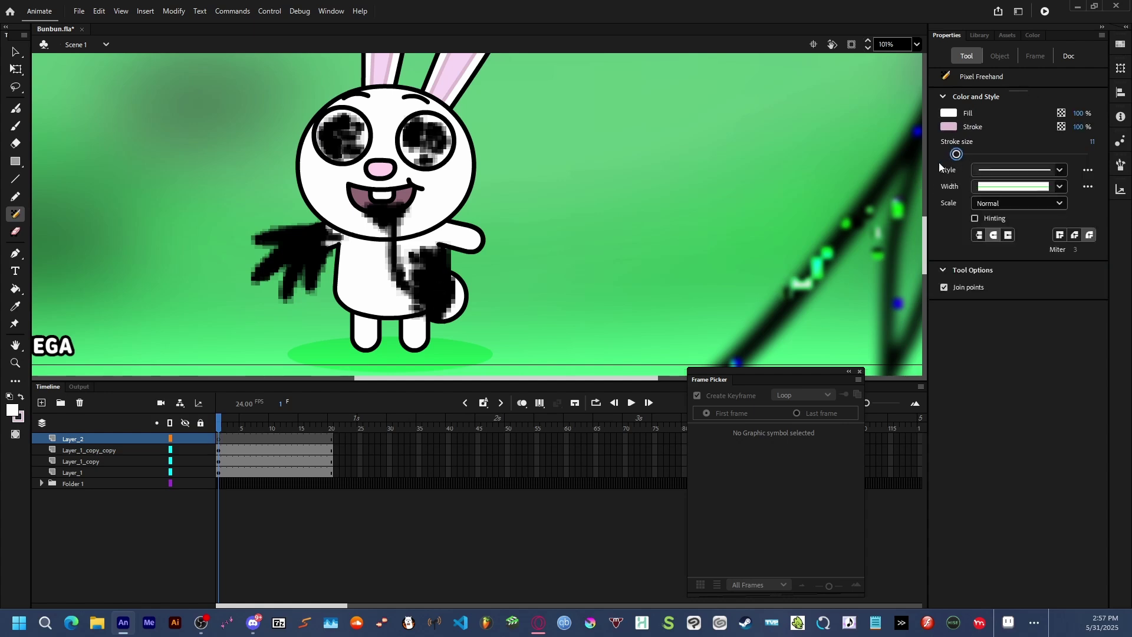
click(437, 300)
Paint white pixel strokes over the dark body patch, both eyes and the left hand.
click(436, 267)
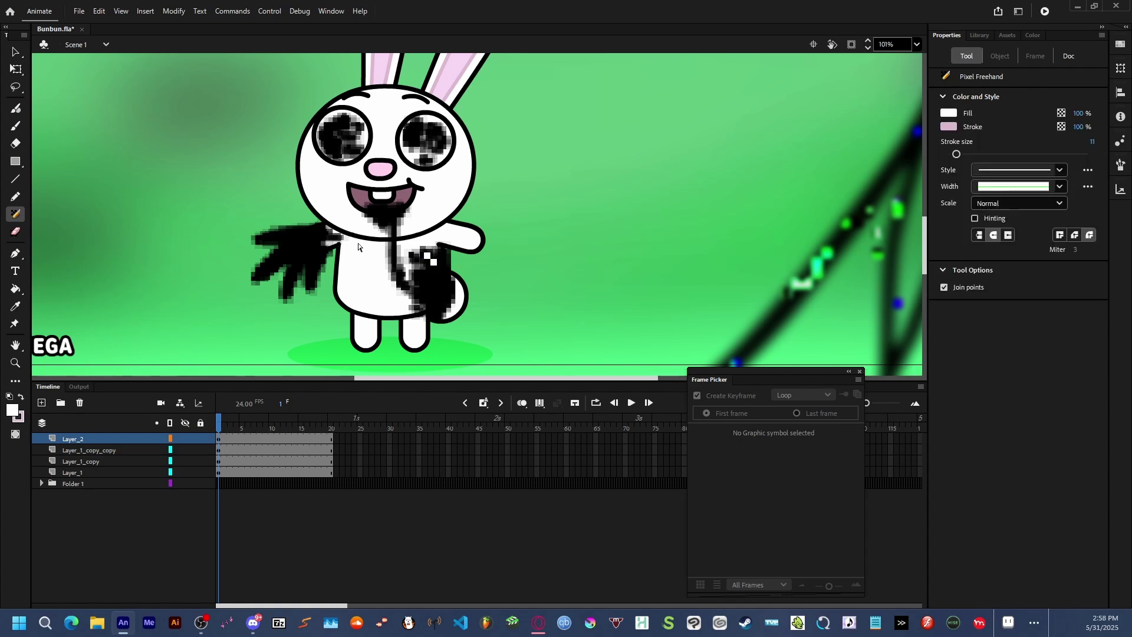
mouse_move(444, 304)
mouse_down()
mouse_move(437, 263)
mouse_move(417, 283)
mouse_move(392, 279)
mouse_move(403, 225)
mouse_move(373, 208)
mouse_up()
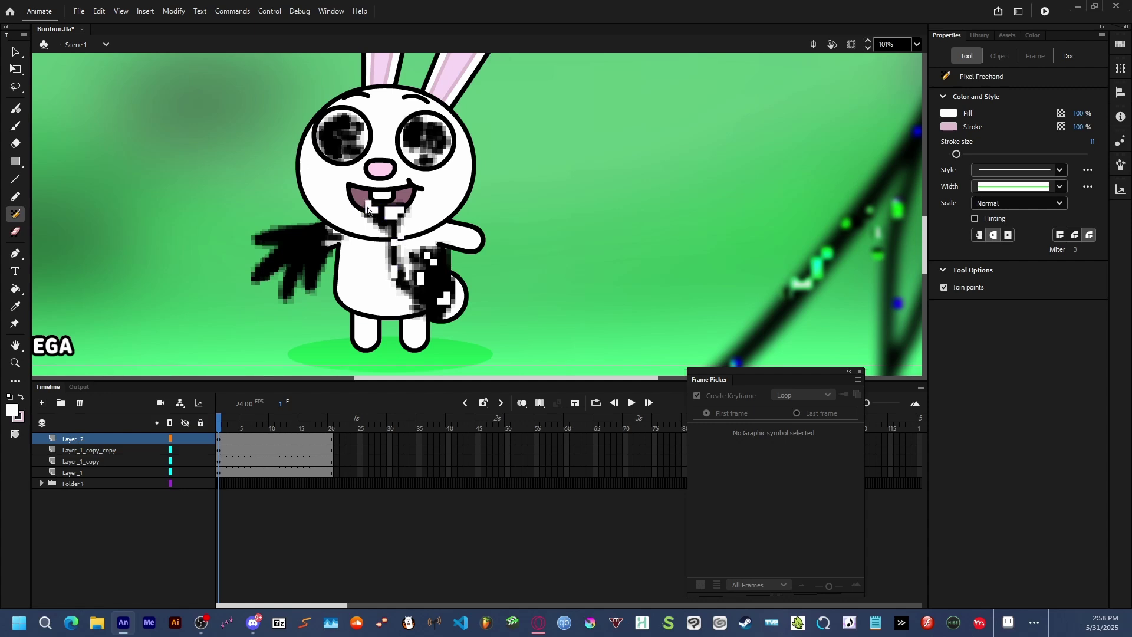
drag(338, 132, 335, 143)
mouse_move(409, 130)
mouse_down()
mouse_move(437, 136)
mouse_move(427, 157)
mouse_up()
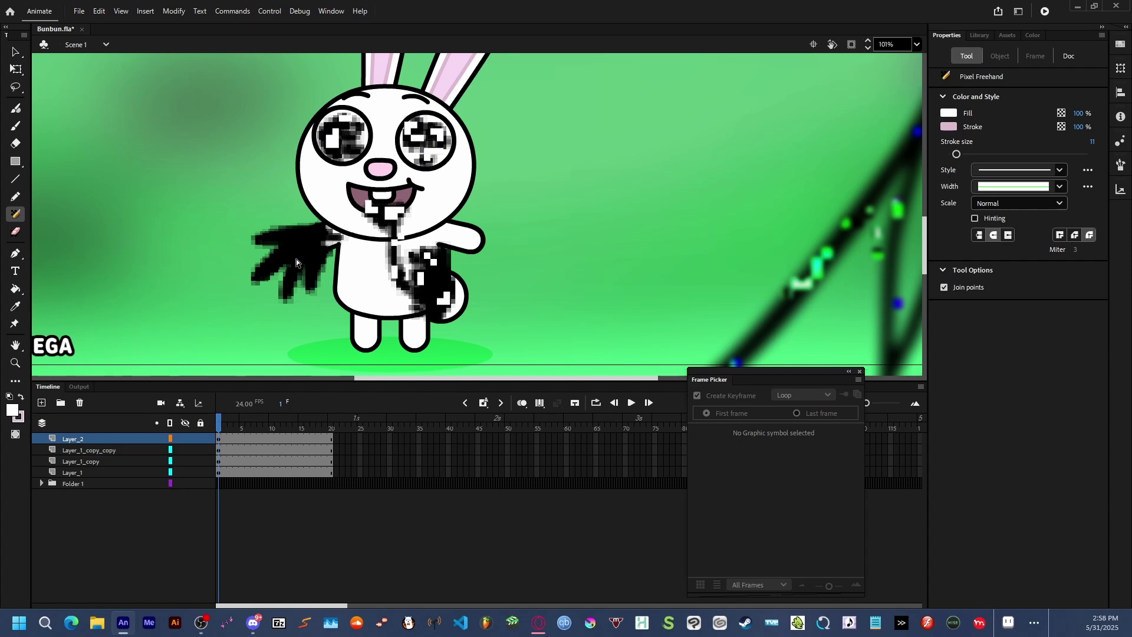
mouse_move(296, 259)
mouse_down()
mouse_move(308, 234)
mouse_move(274, 256)
mouse_up()
drag(286, 234, 295, 238)
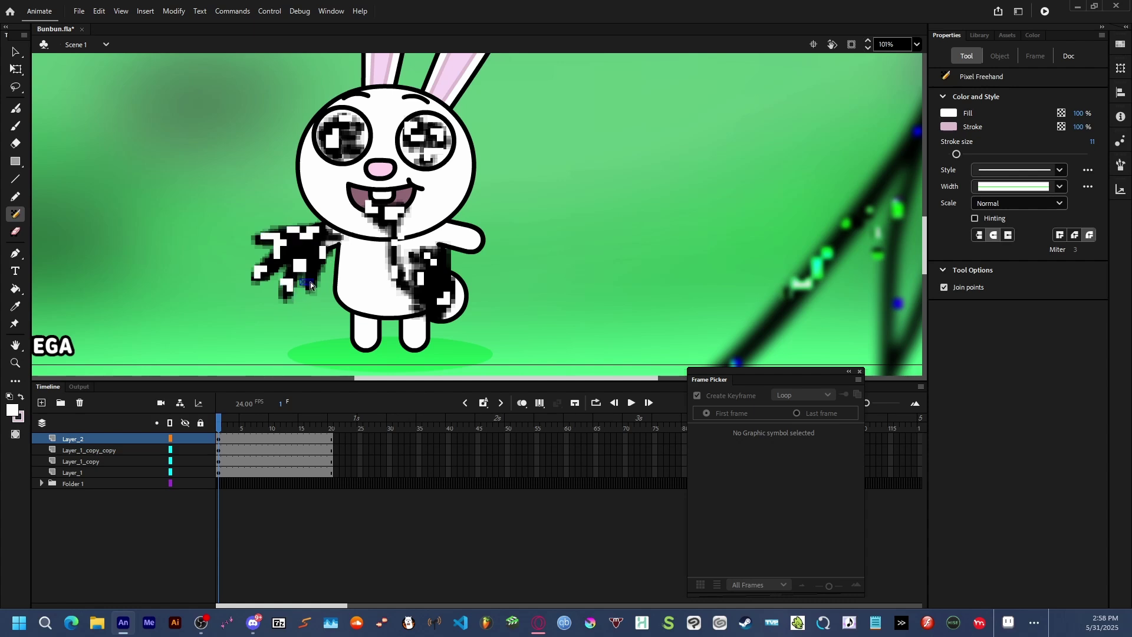
Add white pixel strokes to the lower right hand, right ear outline and head top.
drag(413, 311, 427, 312)
scroll(446, 223, up, 3)
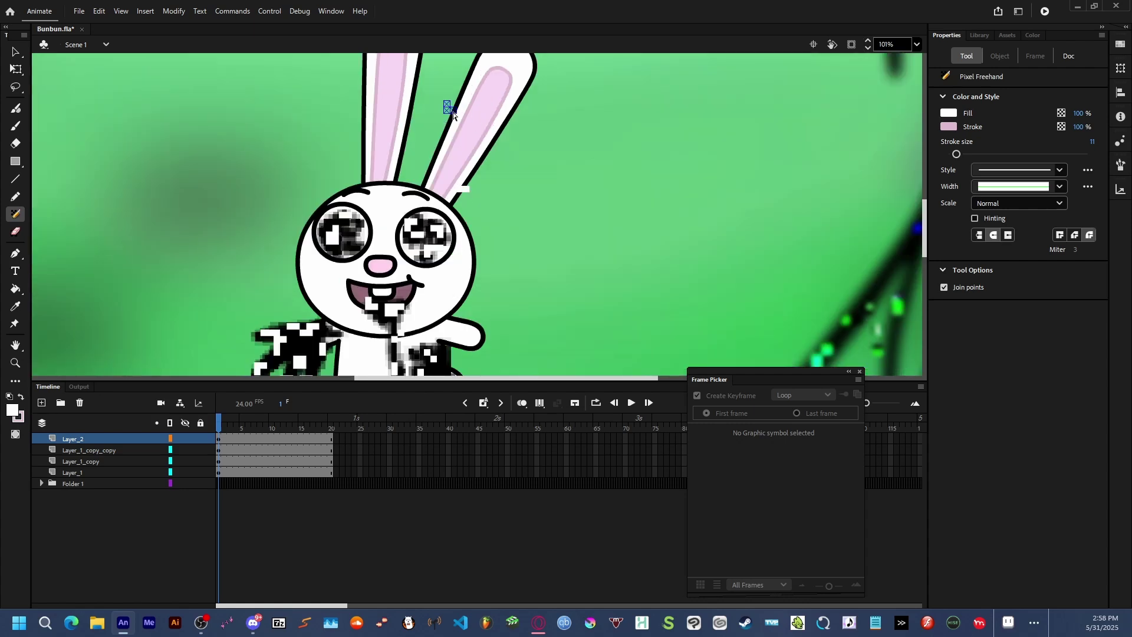
drag(453, 112, 458, 122)
drag(363, 137, 363, 136)
drag(365, 189, 334, 202)
scroll(334, 201, down, 3)
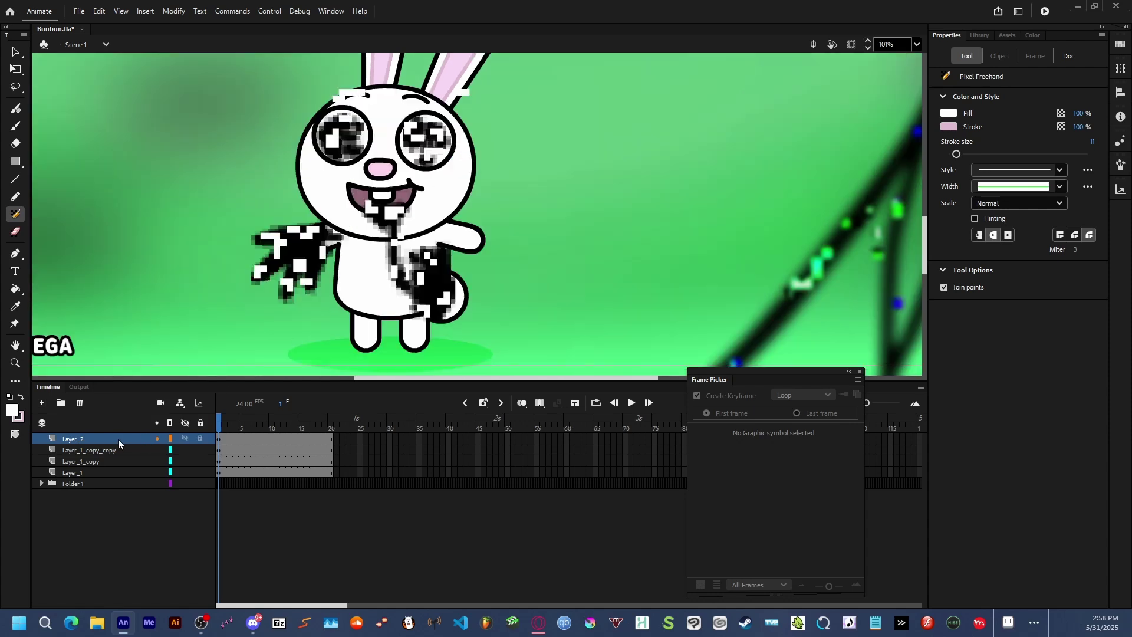
Add a new Layer_3 beneath Layer_2 and paste the glitch bitmap into it.
click(95, 449)
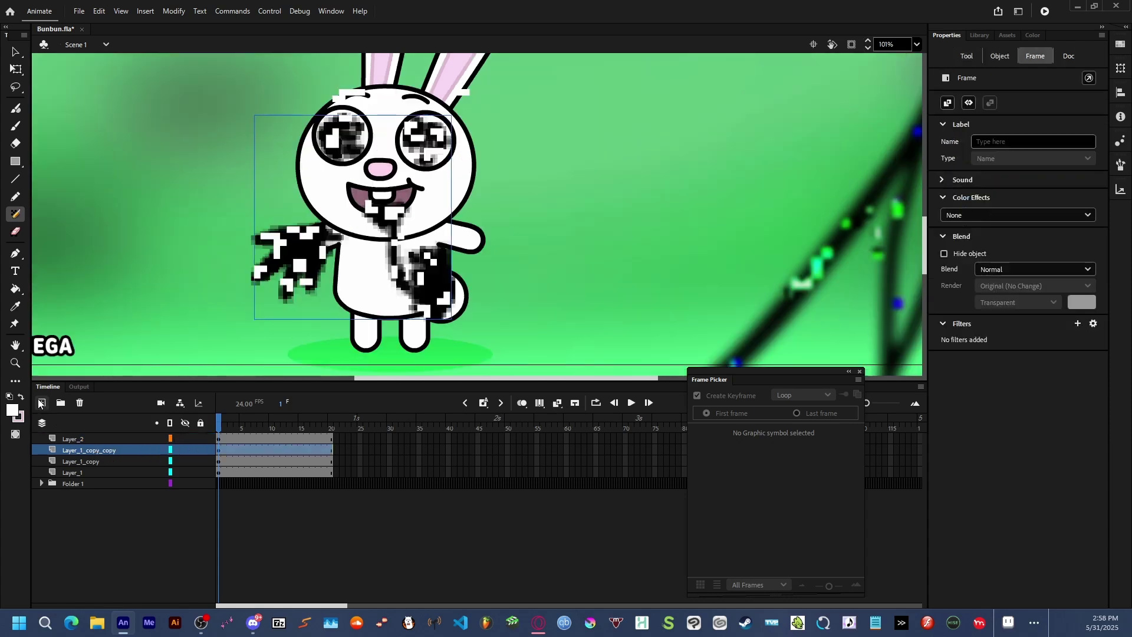
click(41, 402)
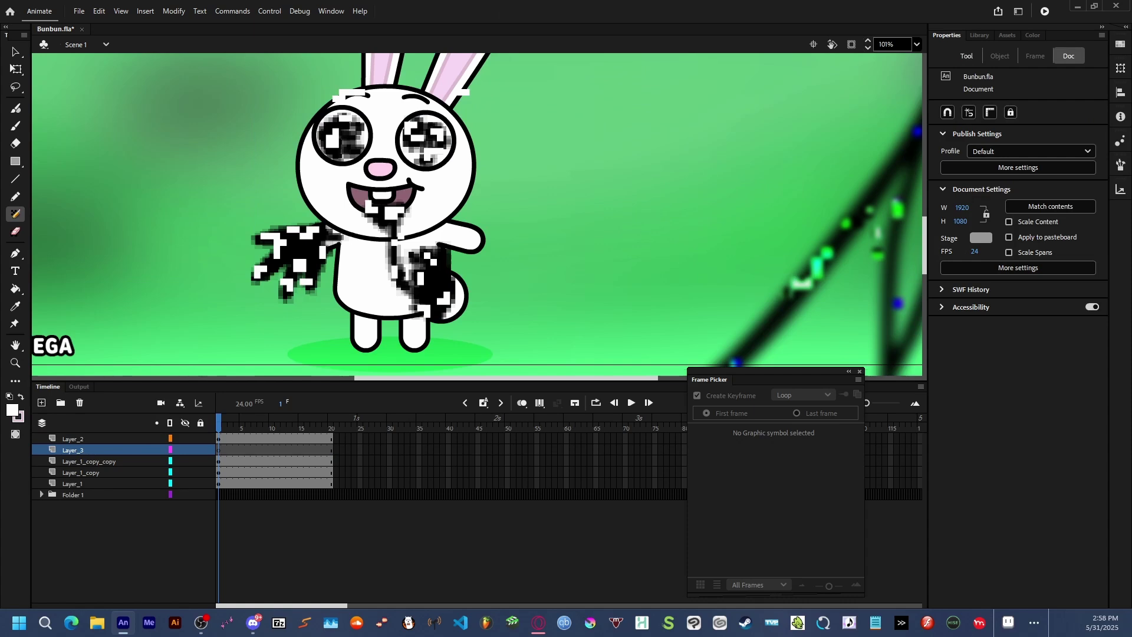
key(alt+Tab)
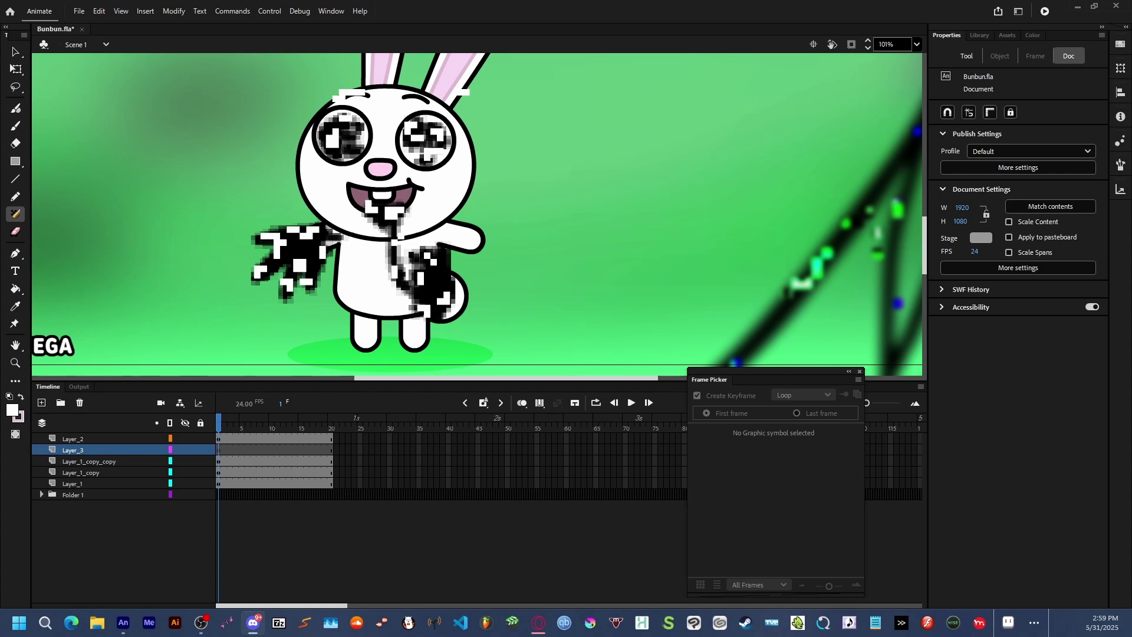
click(107, 451)
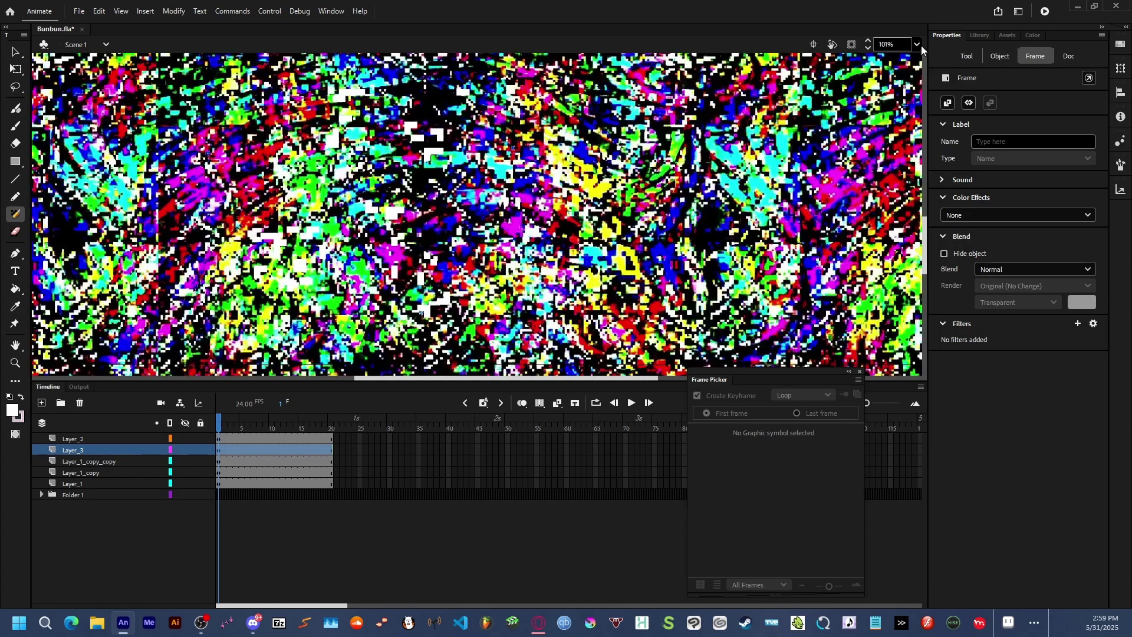
At 25% zoom, enlarge the glitch texture with Free Transform to cover the stage.
click(917, 45)
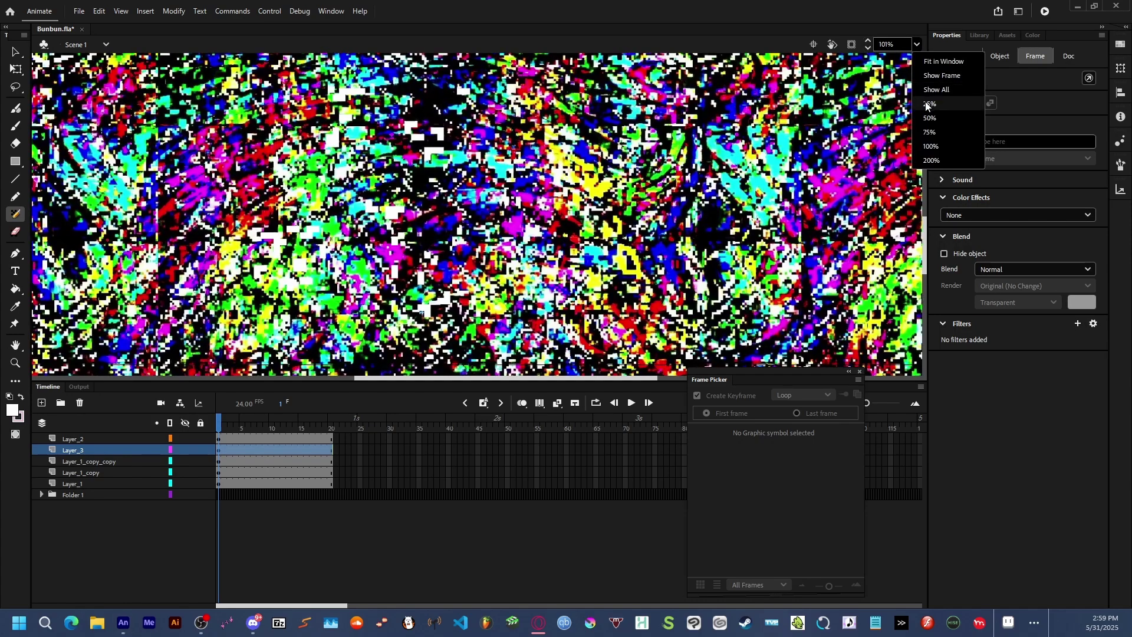
click(930, 104)
key(q)
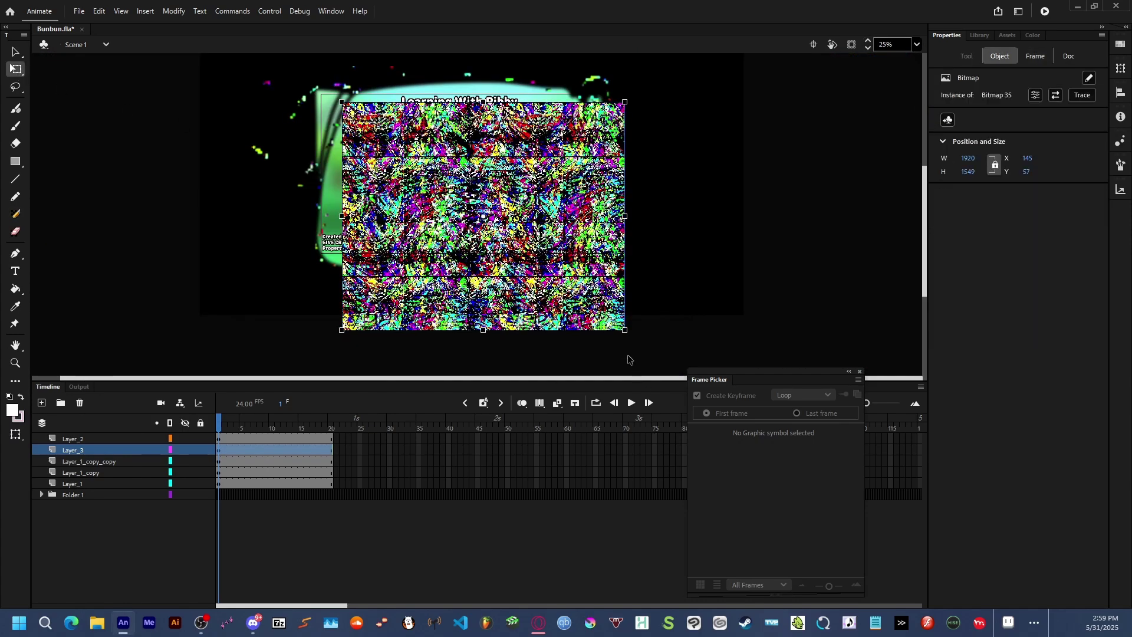
drag(626, 329, 566, 242)
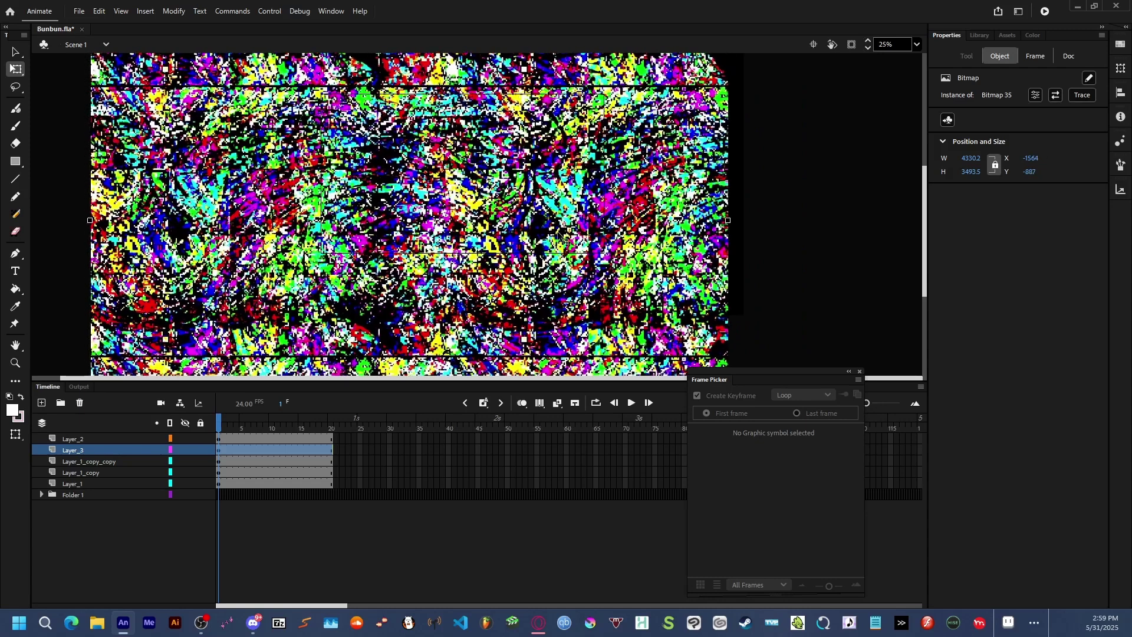
click(831, 178)
Make Layer_2 a mask over Layer_3 and zoom back in on the bunny's face.
right_click(113, 442)
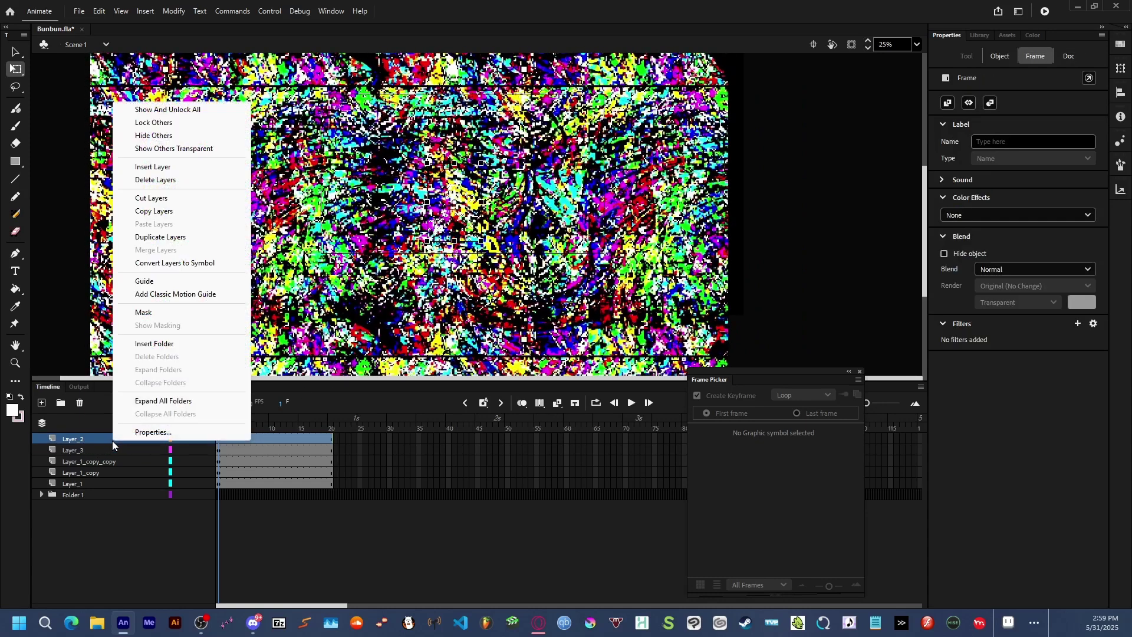
click(157, 313)
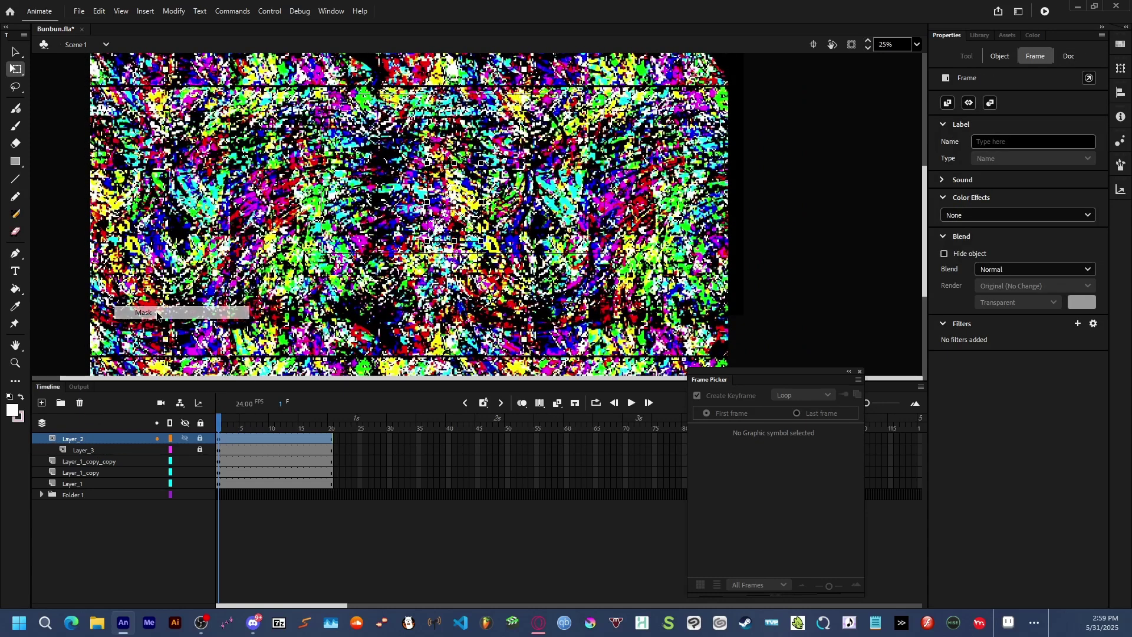
click(16, 363)
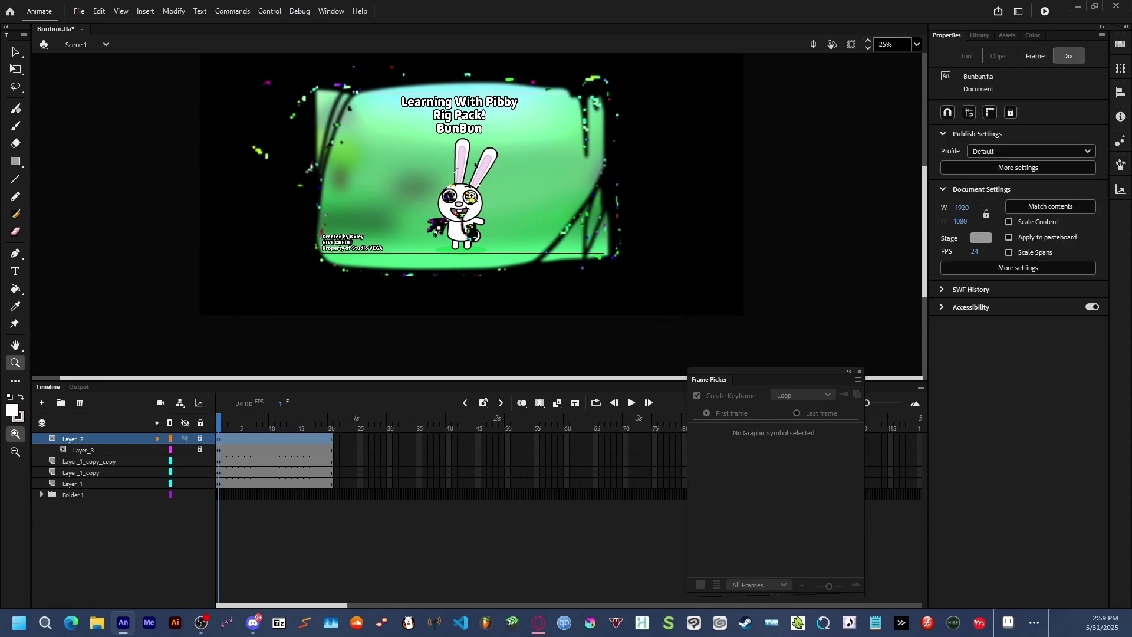
click(464, 204)
click(463, 227)
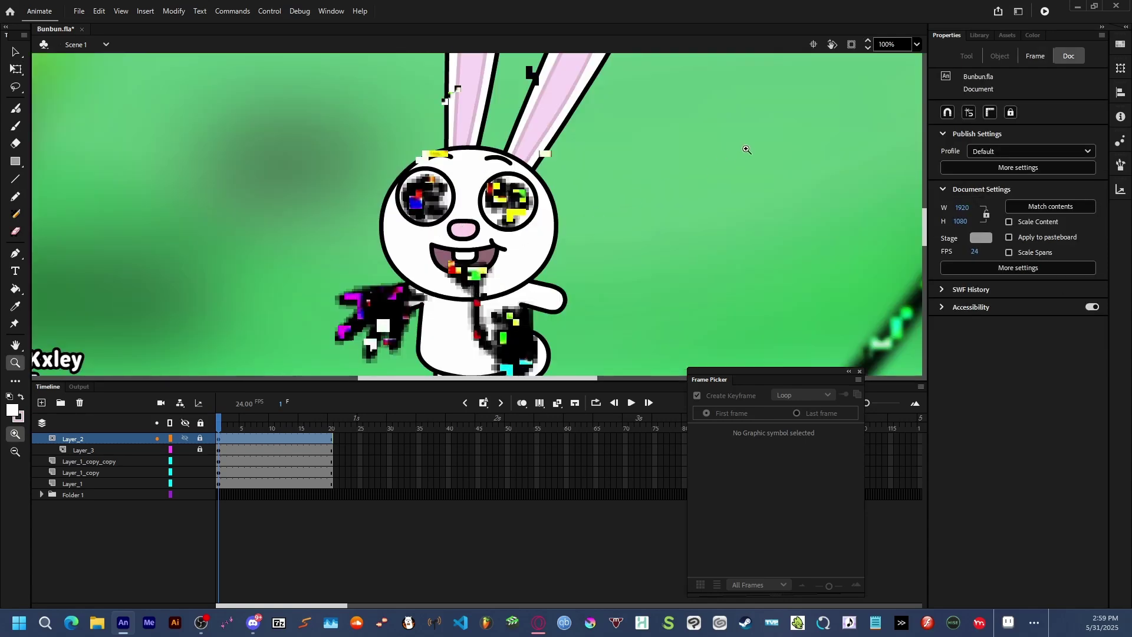
Give Bitmap 35 no smoothing and Lossless (PNG/GIF) compression in its Library Properties.
click(981, 39)
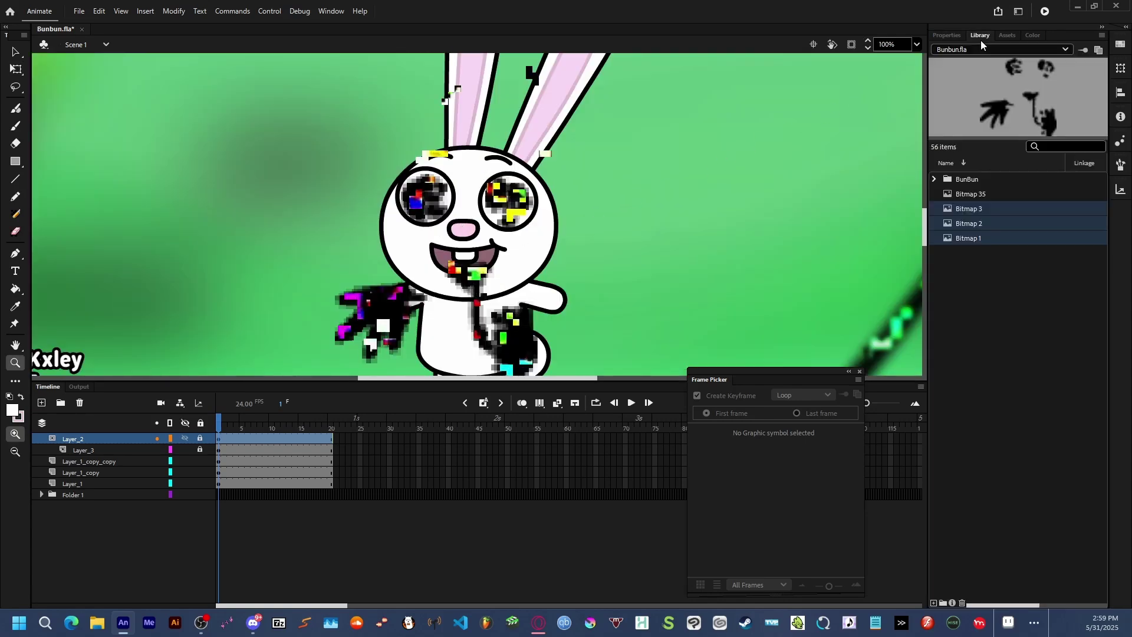
click(955, 193)
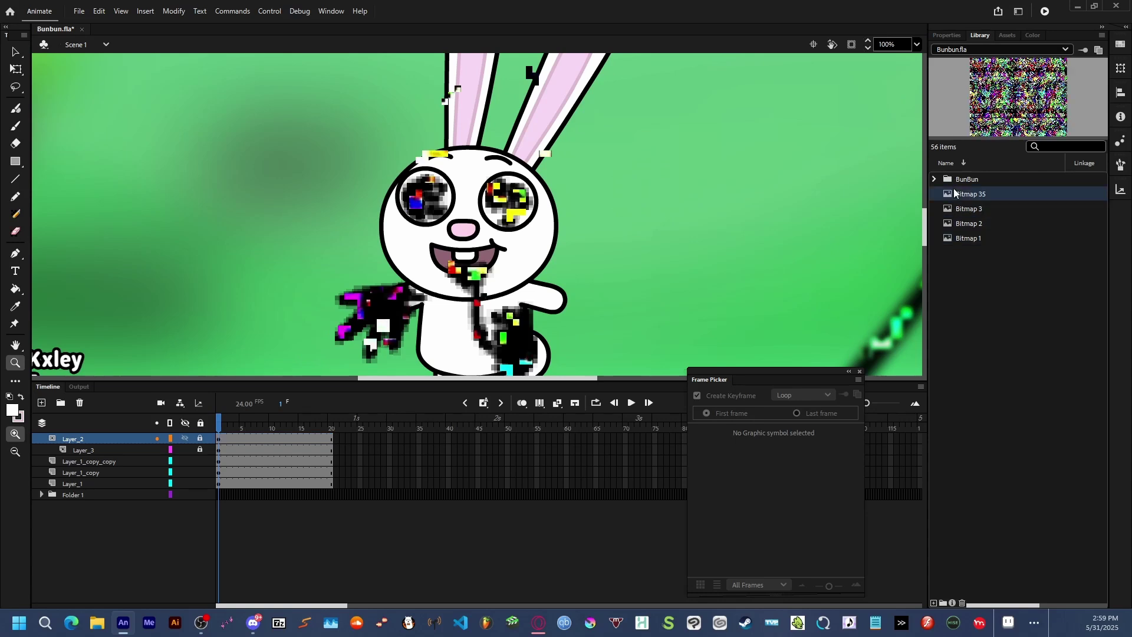
right_click(956, 193)
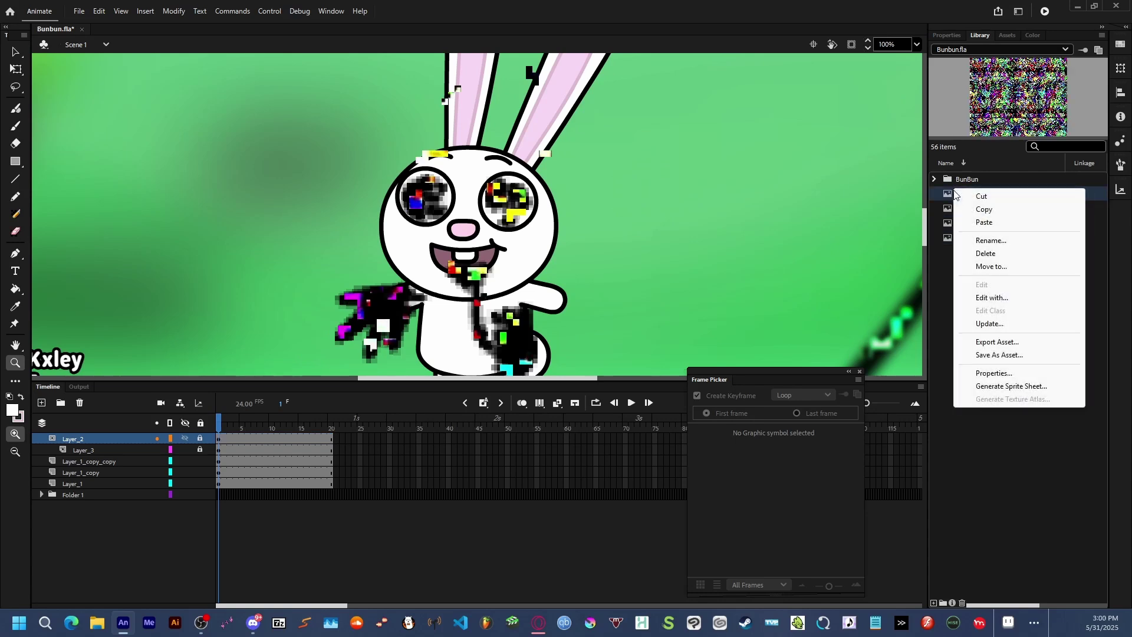
click(1006, 372)
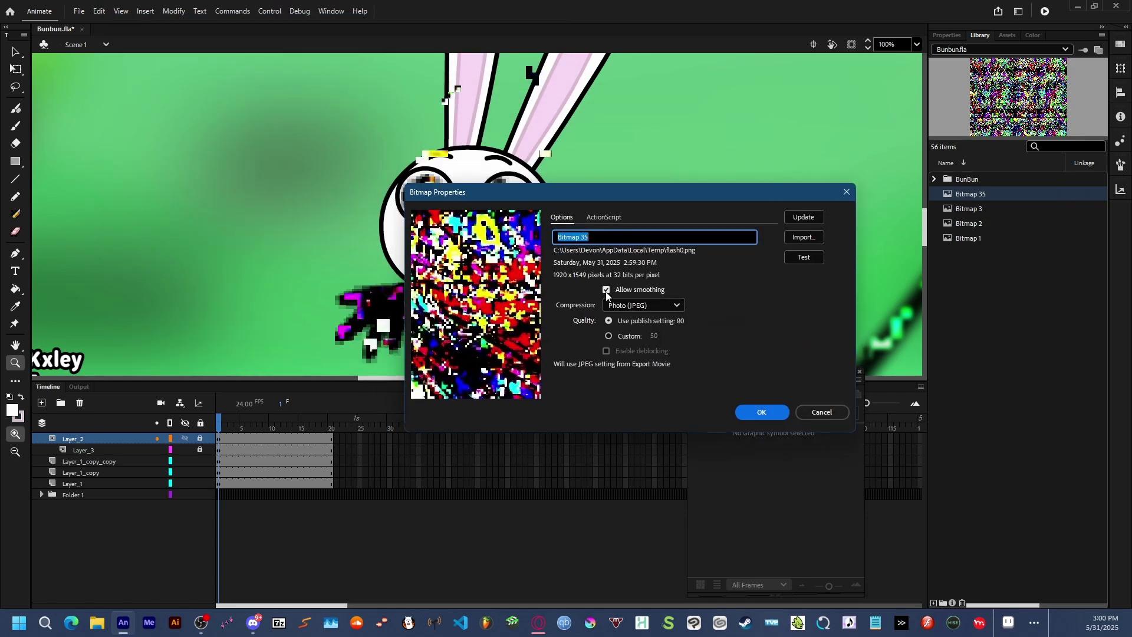
click(607, 290)
click(613, 305)
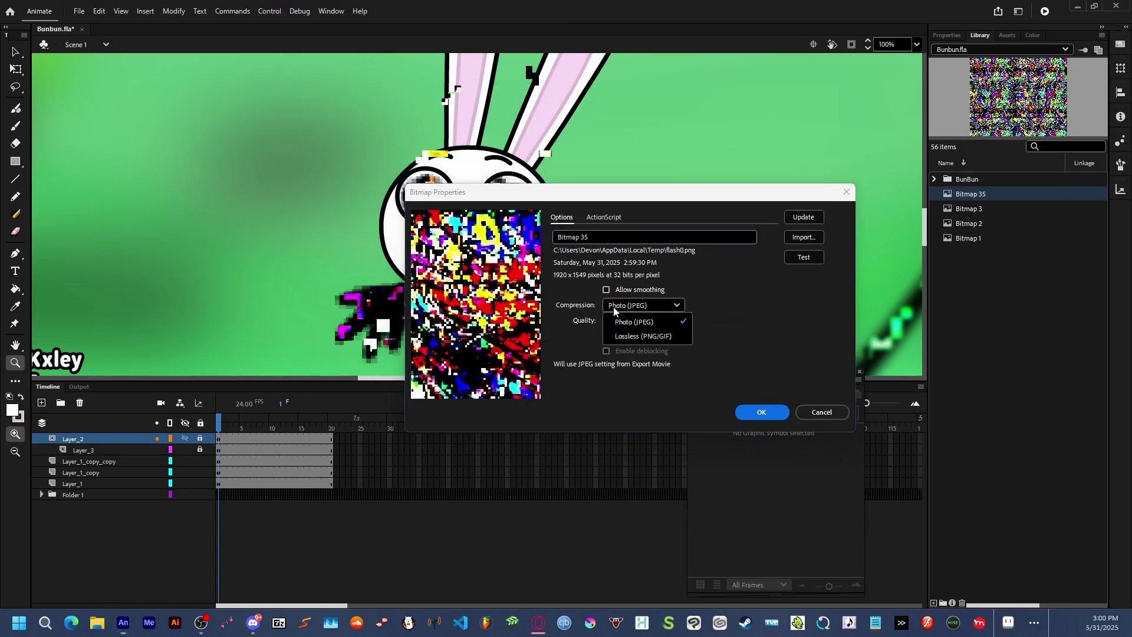
click(631, 335)
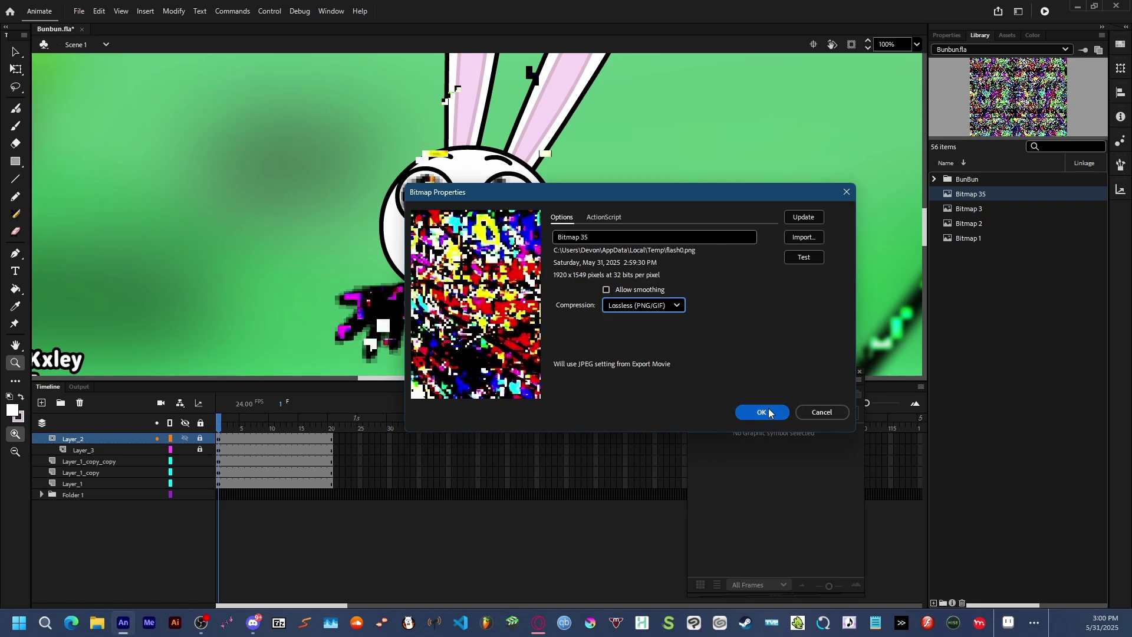
click(761, 412)
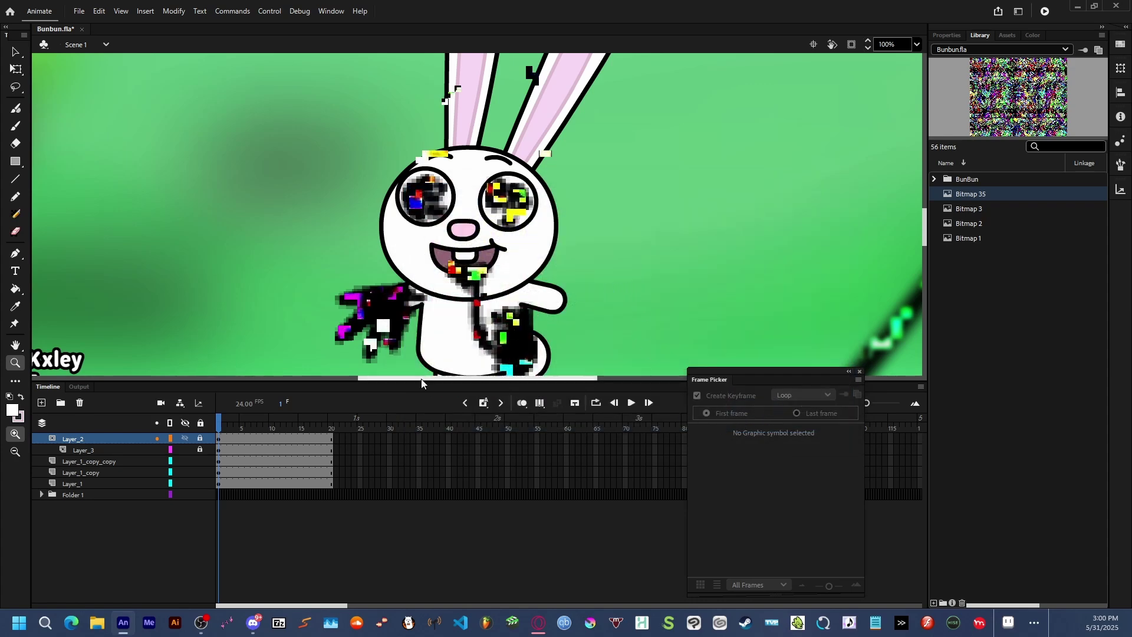